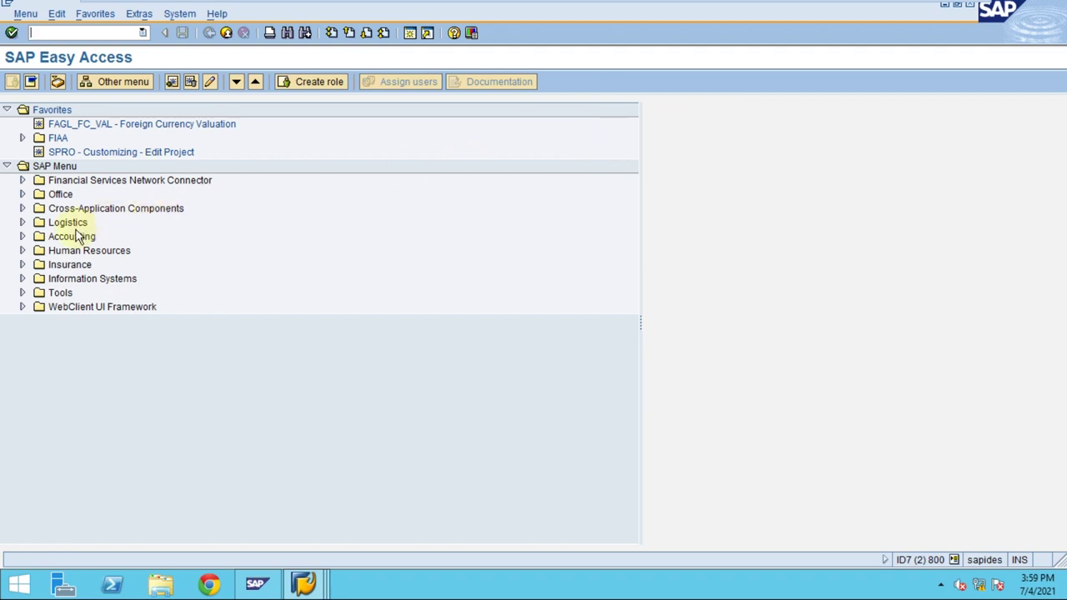
Start asset creation with transaction AS01.
{"action": "left_click", "coordinate": [143, 32]}
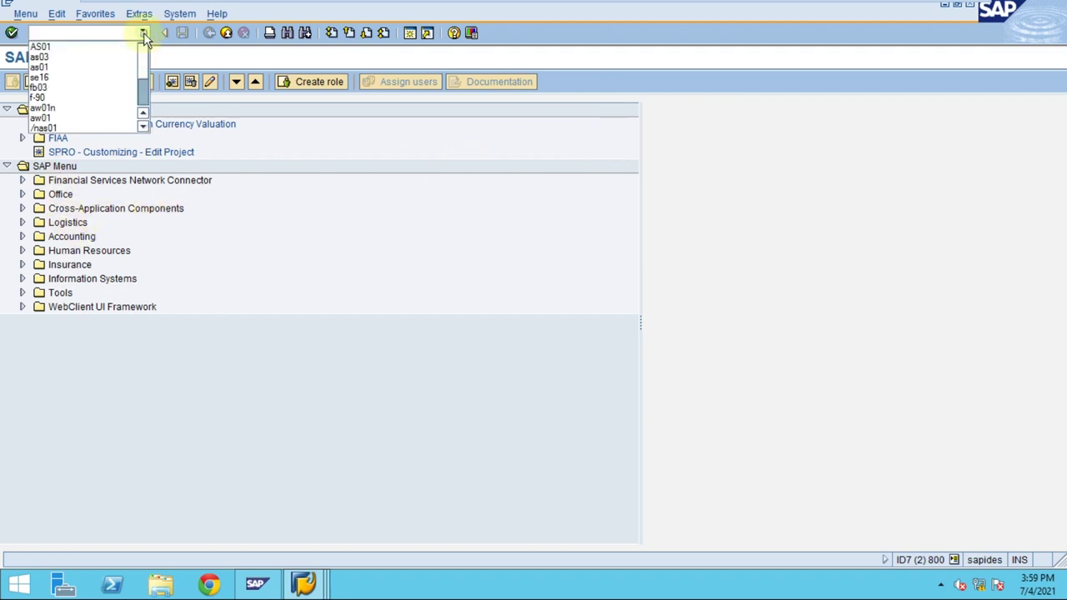
{"action": "left_click", "coordinate": [86, 47]}
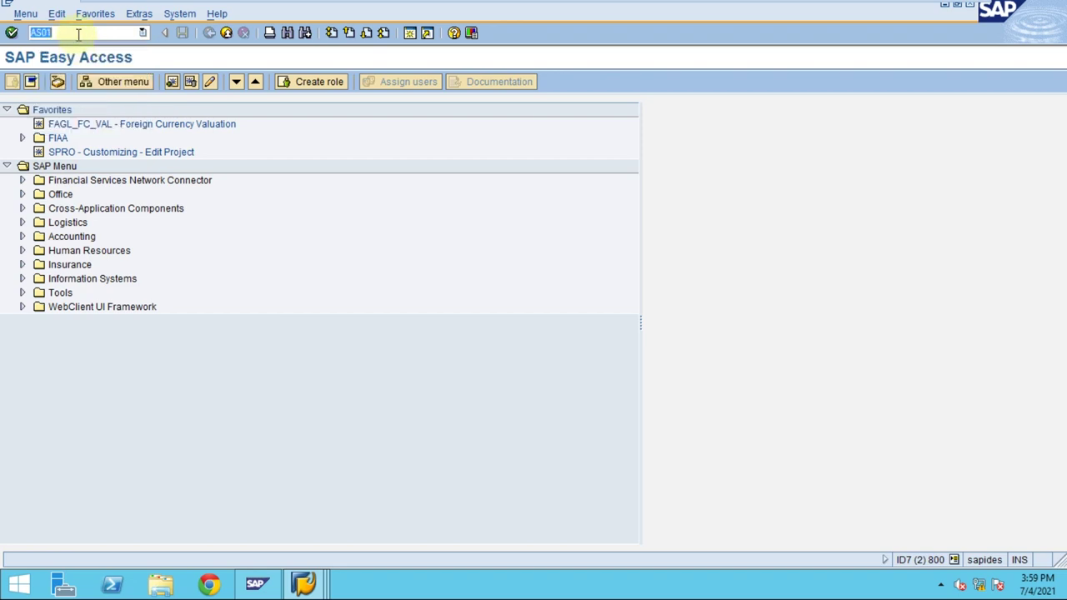
{"action": "key", "text": "Return"}
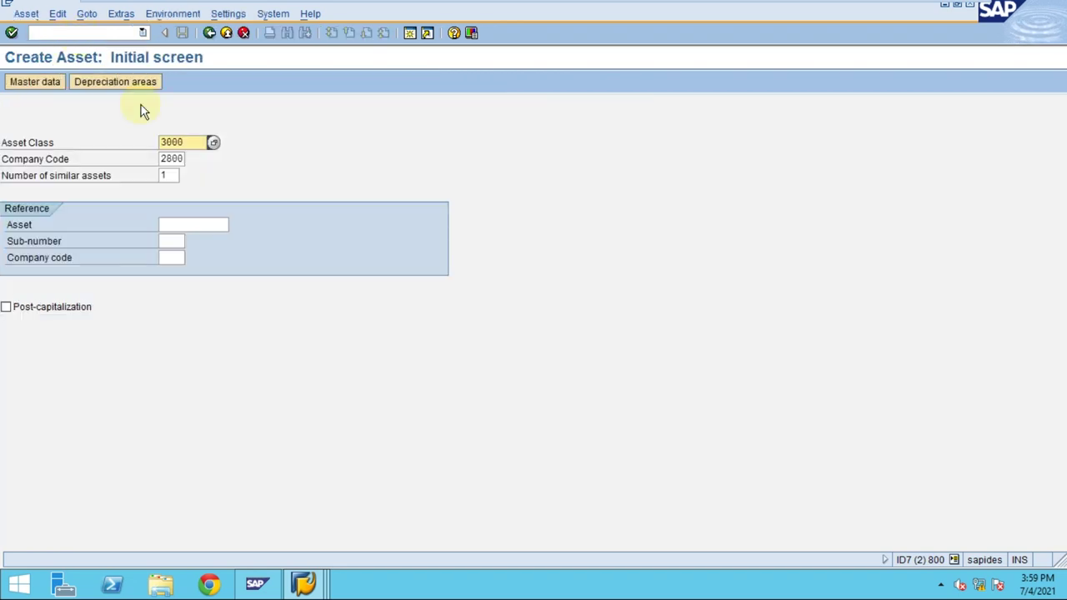
{"action": "left_click_drag", "start_coordinate": [188, 142], "coordinate": [152, 143]}
{"action": "left_click", "coordinate": [169, 175]}
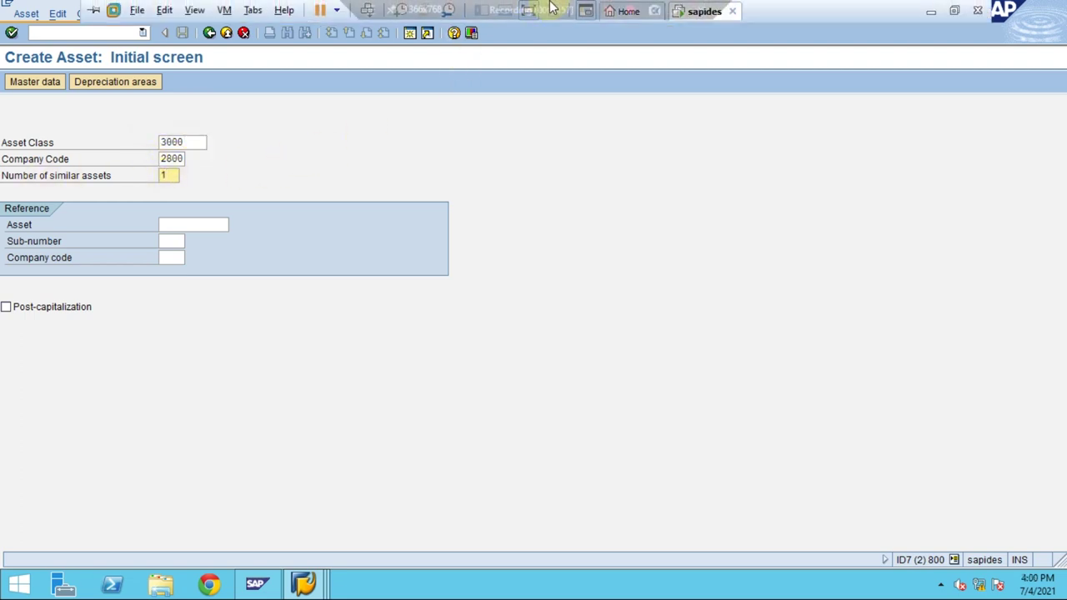
{"action": "left_click", "coordinate": [677, 10]}
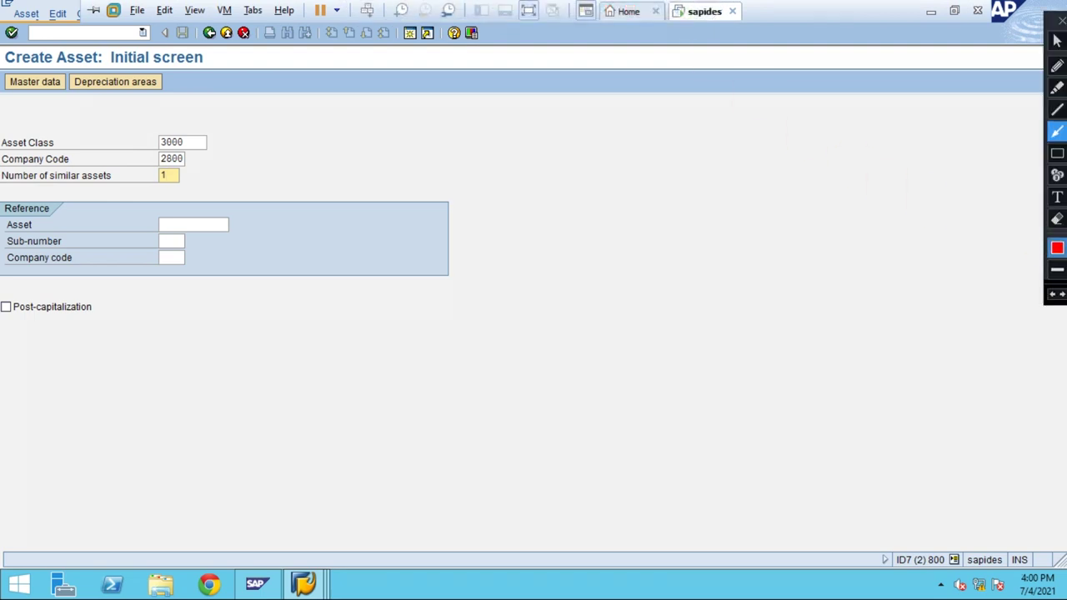
{"action": "left_click", "coordinate": [1057, 154]}
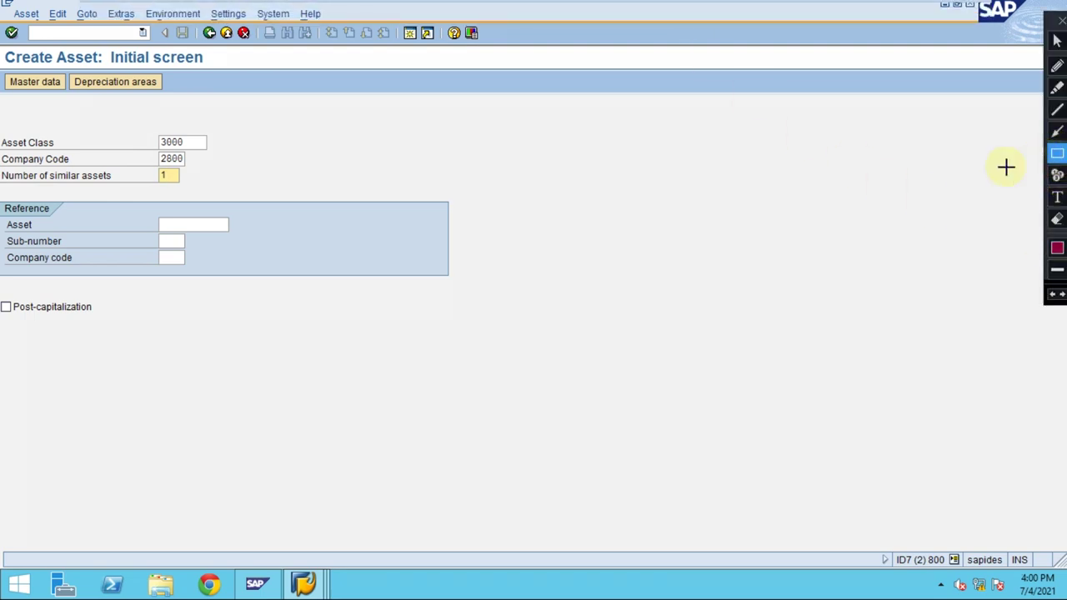
{"action": "mouse_move", "coordinate": [2, 169]}
{"action": "left_mouse_down"}
{"action": "mouse_move", "coordinate": [182, 176]}
{"action": "mouse_move", "coordinate": [186, 189]}
{"action": "left_mouse_up"}
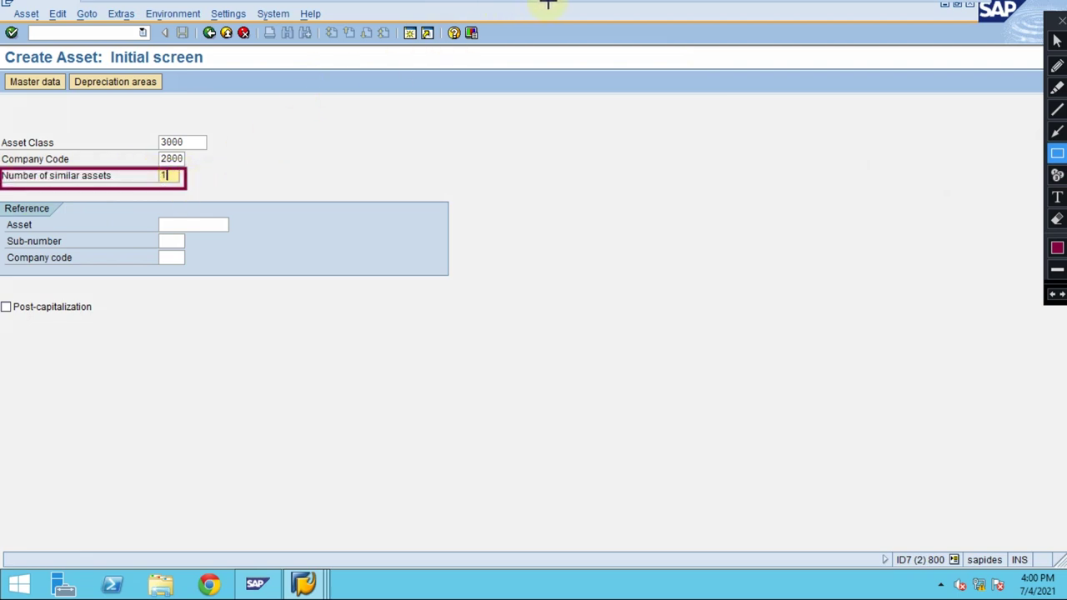
{"action": "mouse_move", "coordinate": [548, 10]}
{"action": "left_click", "coordinate": [608, 10]}
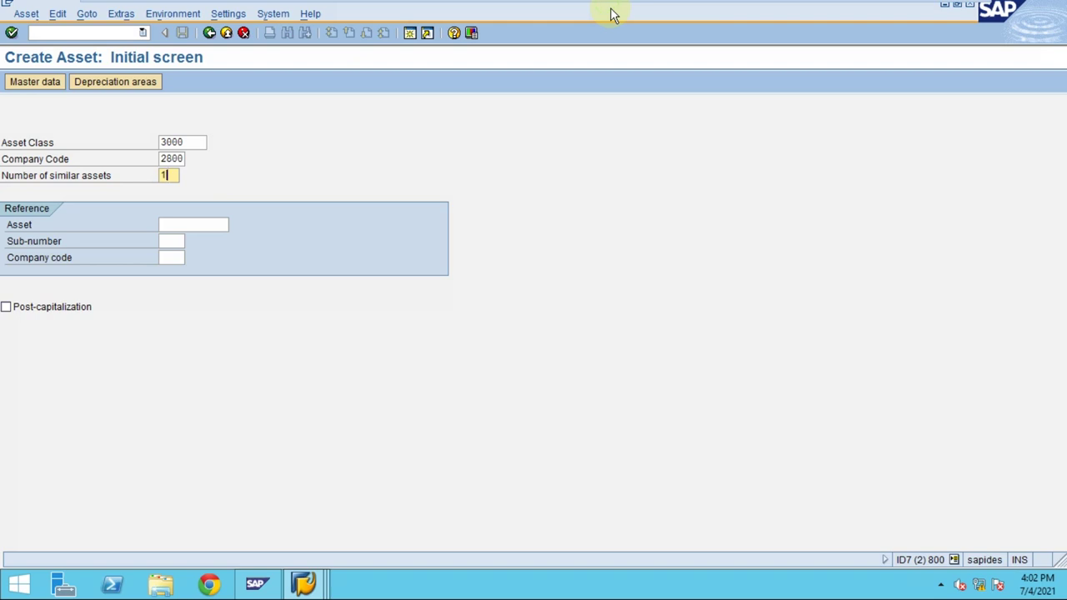
{"action": "mouse_move", "coordinate": [650, 5]}
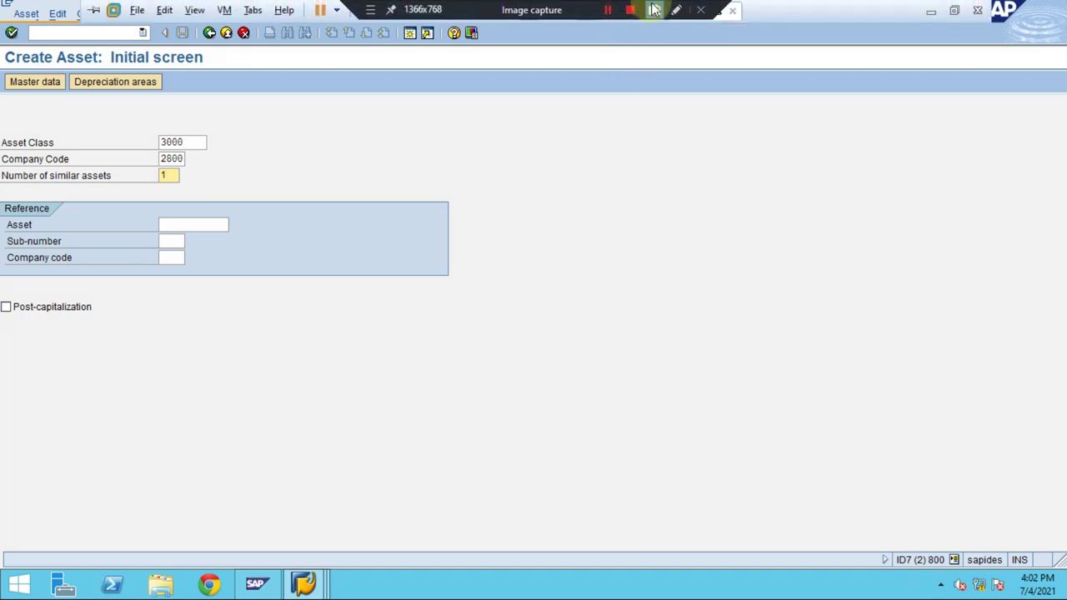
{"action": "left_click", "coordinate": [680, 11]}
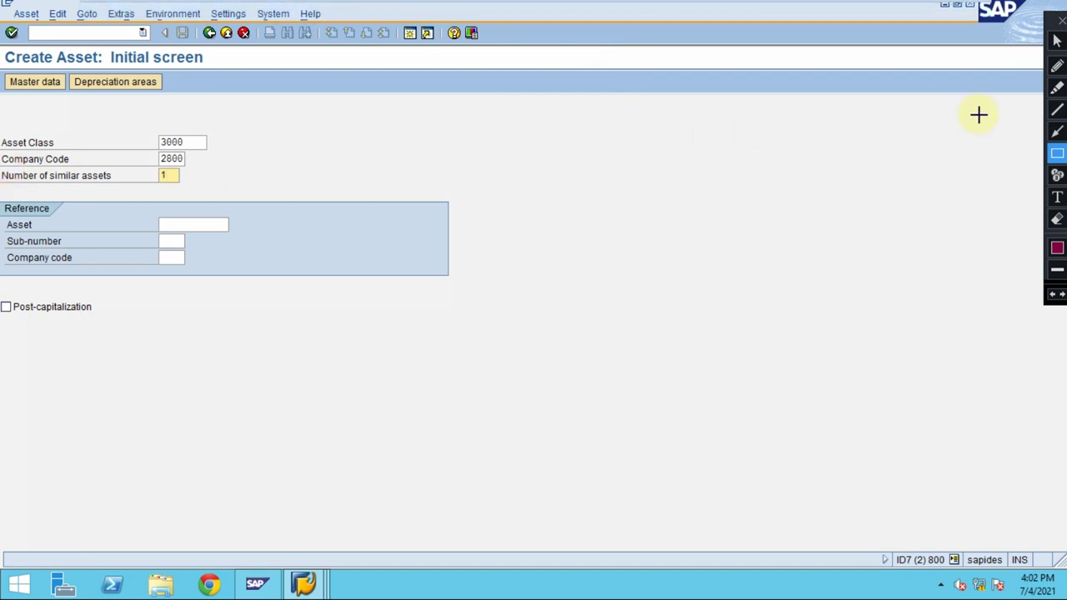
{"action": "left_click", "coordinate": [1057, 132]}
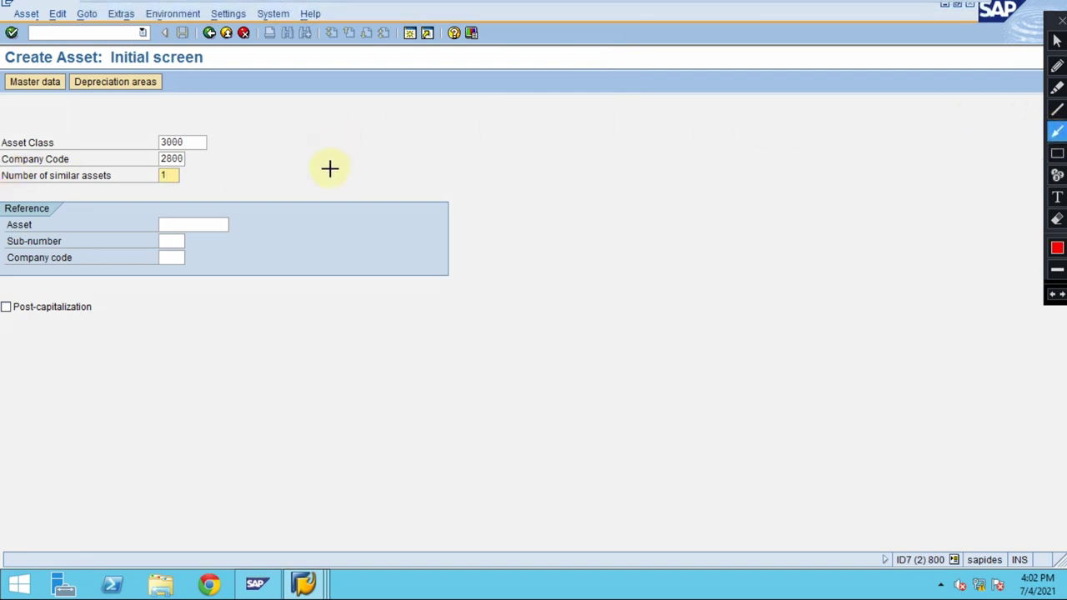
{"action": "left_click_drag", "start_coordinate": [330, 174], "coordinate": [200, 175]}
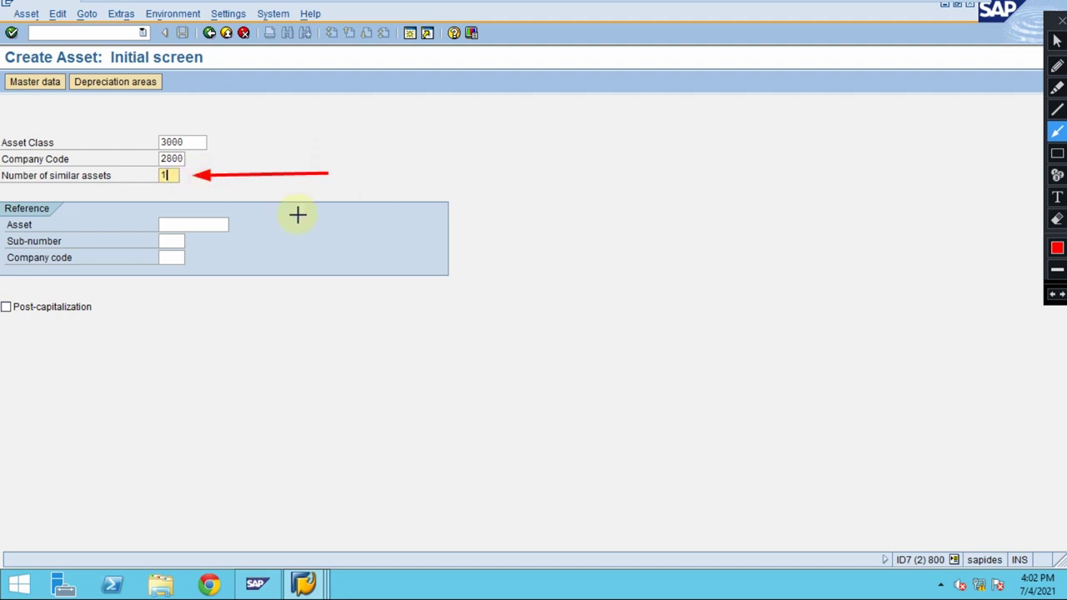
{"action": "key", "text": "Escape"}
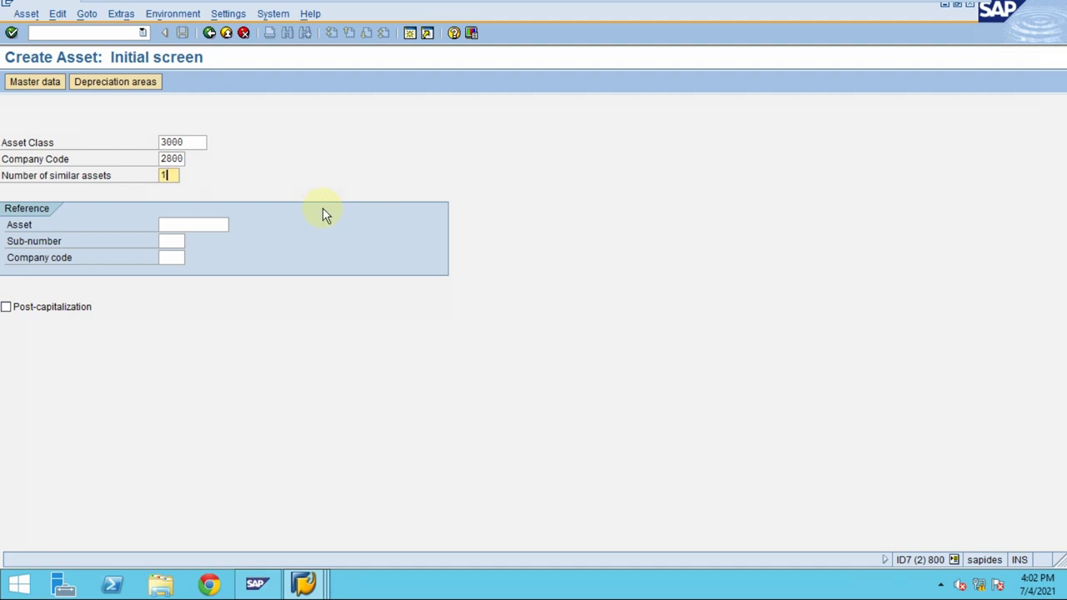
Set the number of similar assets to 3 and continue to the asset master data.
{"action": "key", "text": "BackSpace"}
{"action": "type", "text": "999"}
{"action": "left_click_drag", "start_coordinate": [160, 175], "coordinate": [187, 177]}
{"action": "left_click", "coordinate": [163, 177]}
{"action": "left_click_drag", "start_coordinate": [163, 177], "coordinate": [209, 179]}
{"action": "type", "text": "9"}
{"action": "double_click", "coordinate": [163, 176]}
{"action": "type", "text": "3"}
{"action": "key", "text": "Return"}
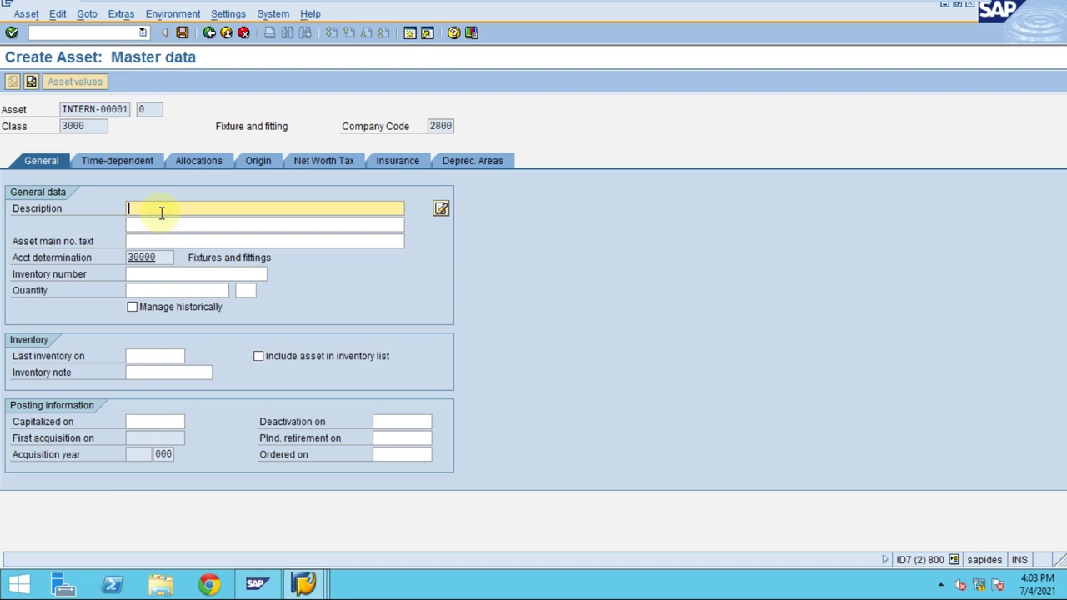
Enter "Furniture - Chairs" as the asset description in the general data.
{"action": "key", "text": "BackSpace"}
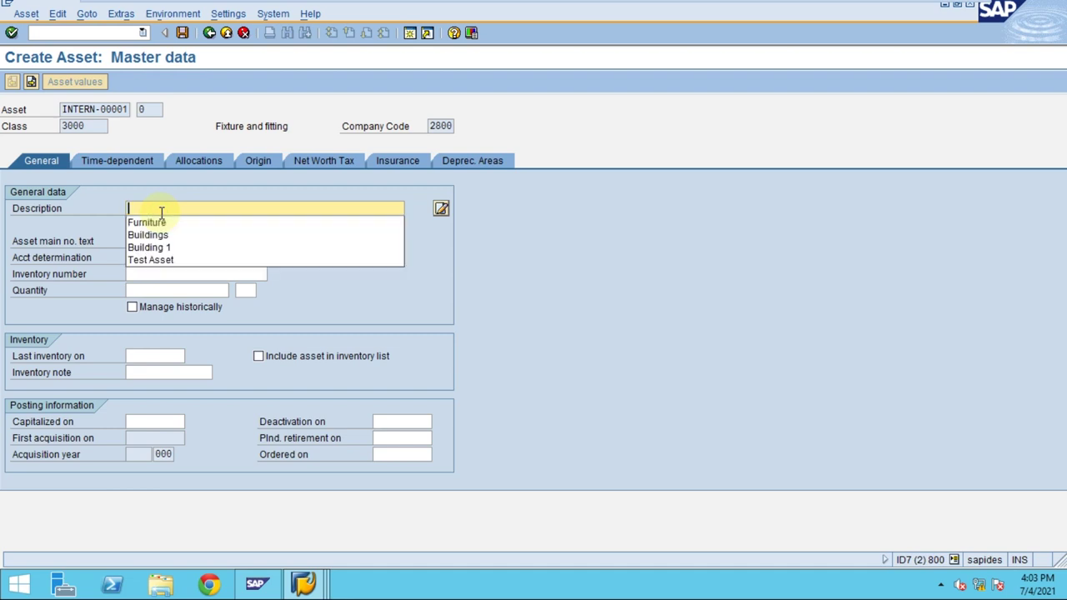
{"action": "key", "text": "Down"}
{"action": "key", "text": "Return"}
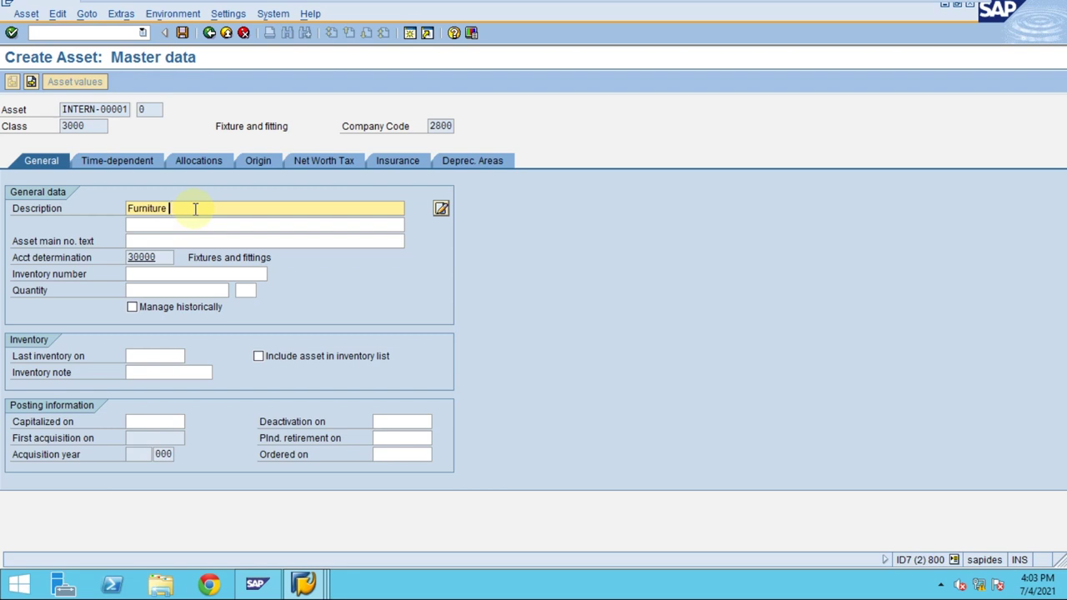
{"action": "type", "text": "- Chairs"}
{"action": "left_click", "coordinate": [173, 275]}
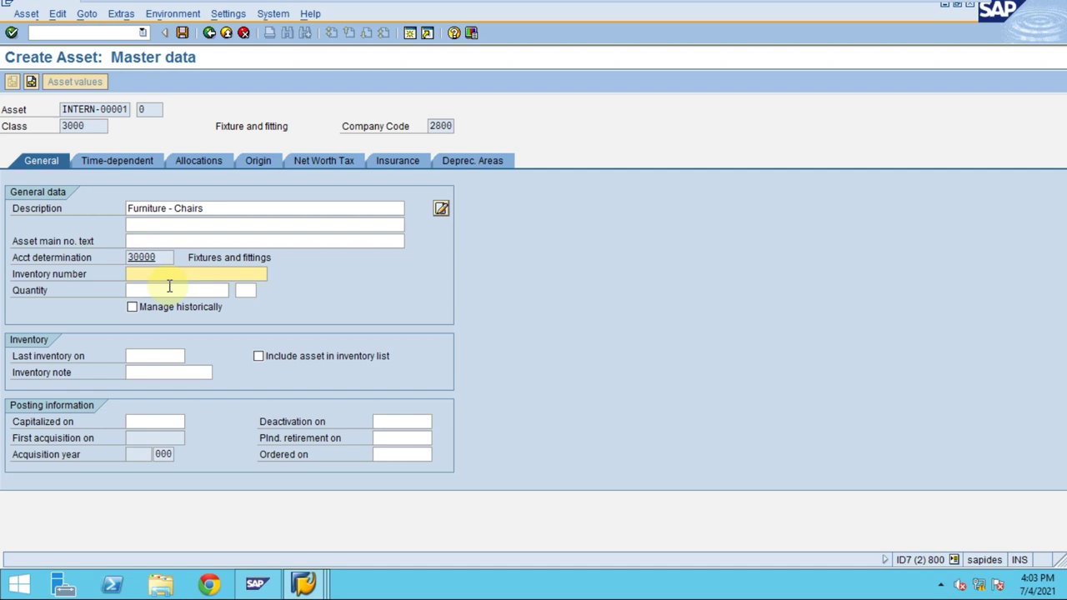
Assign cost center 4130 to the asset in its time-dependent data.
{"action": "left_click", "coordinate": [137, 159]}
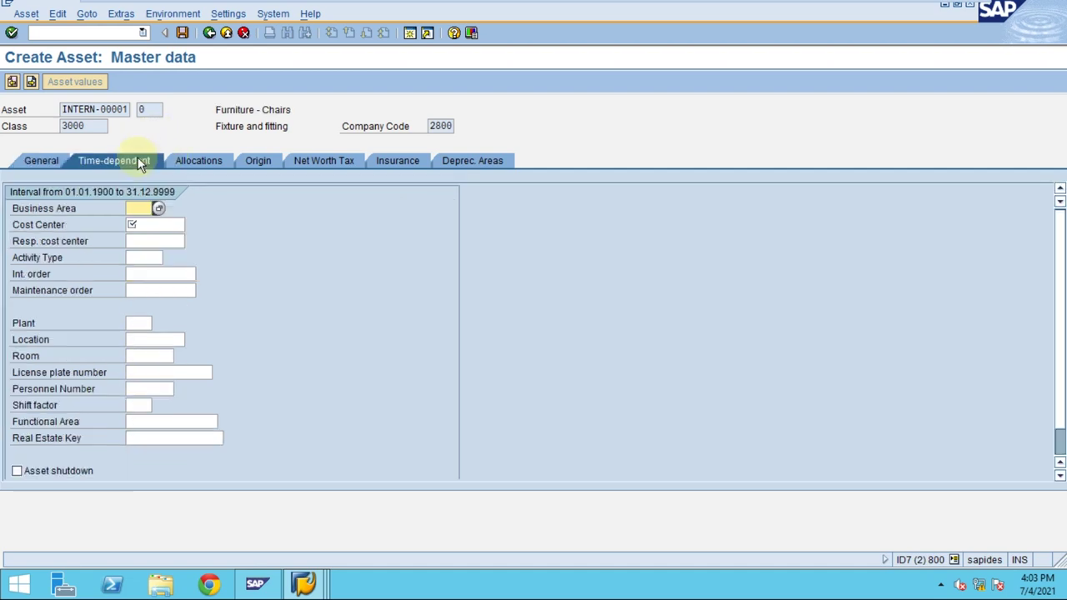
{"action": "left_click", "coordinate": [147, 226]}
{"action": "left_click", "coordinate": [139, 239]}
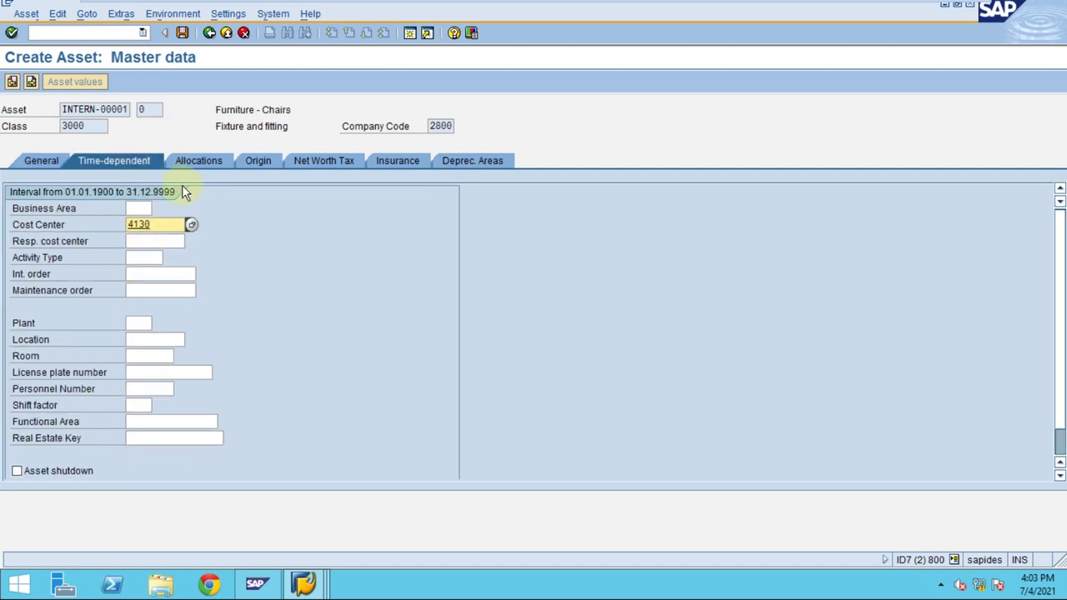
Set the ordinary depreciation start date to 01.01.2020 for the Book deprec., Cost-acc. and Grp.loc.curr depreciation areas.
{"action": "left_click", "coordinate": [196, 163]}
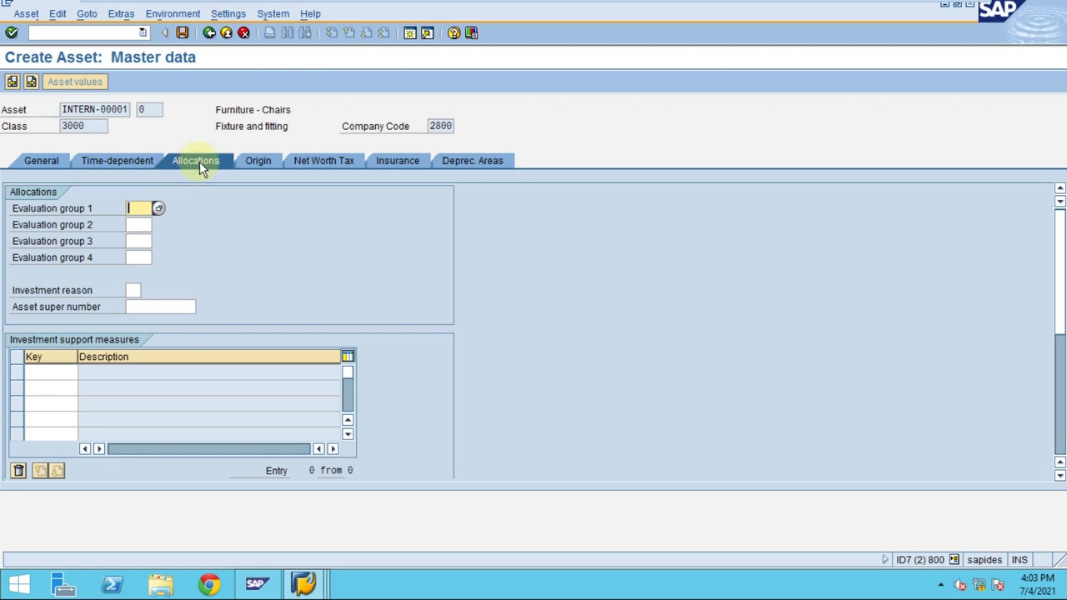
{"action": "left_click", "coordinate": [317, 162]}
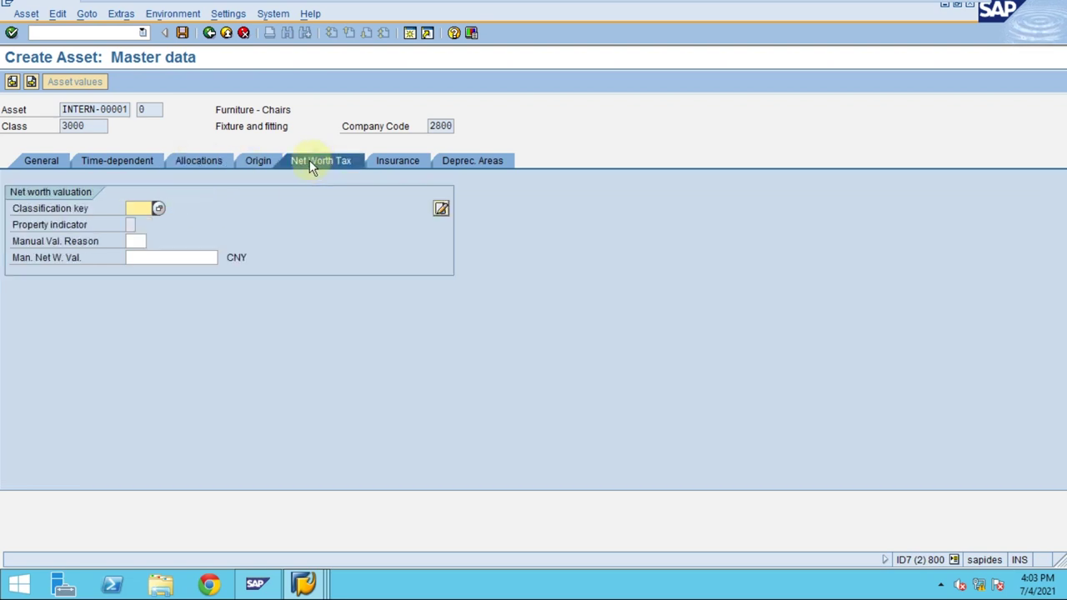
{"action": "left_click", "coordinate": [250, 163]}
{"action": "left_click", "coordinate": [408, 165]}
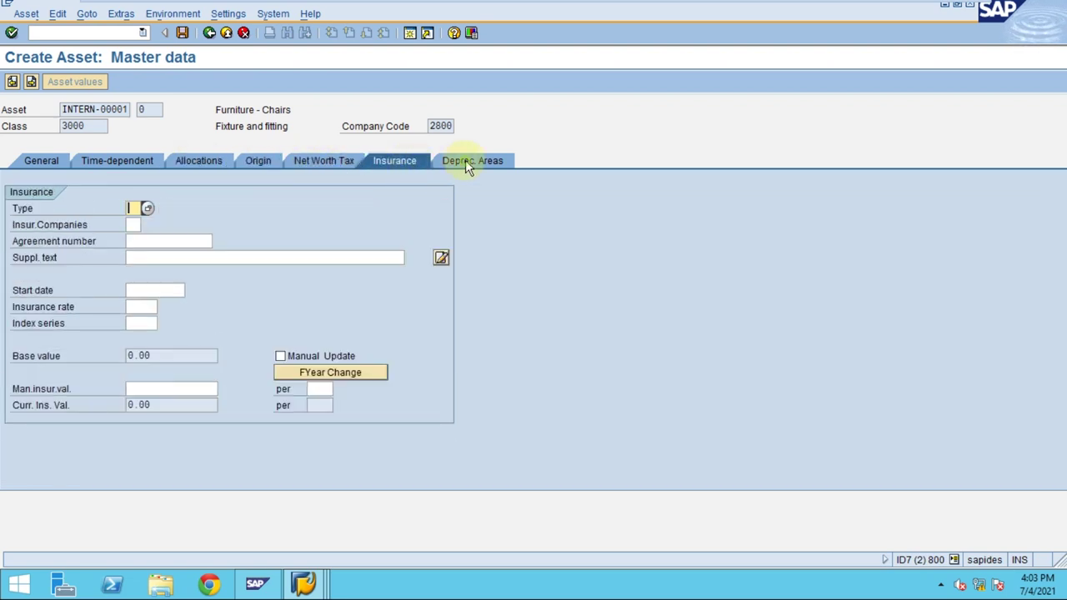
{"action": "left_click", "coordinate": [466, 159]}
{"action": "left_click", "coordinate": [291, 225]}
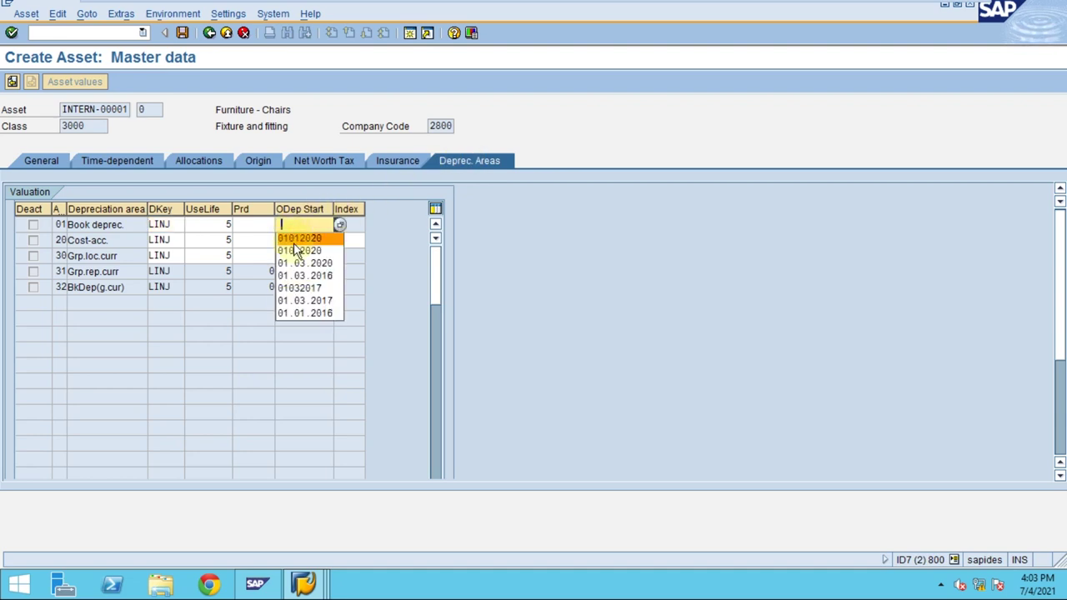
{"action": "left_click", "coordinate": [283, 237]}
{"action": "left_click", "coordinate": [286, 240]}
{"action": "left_click", "coordinate": [286, 255]}
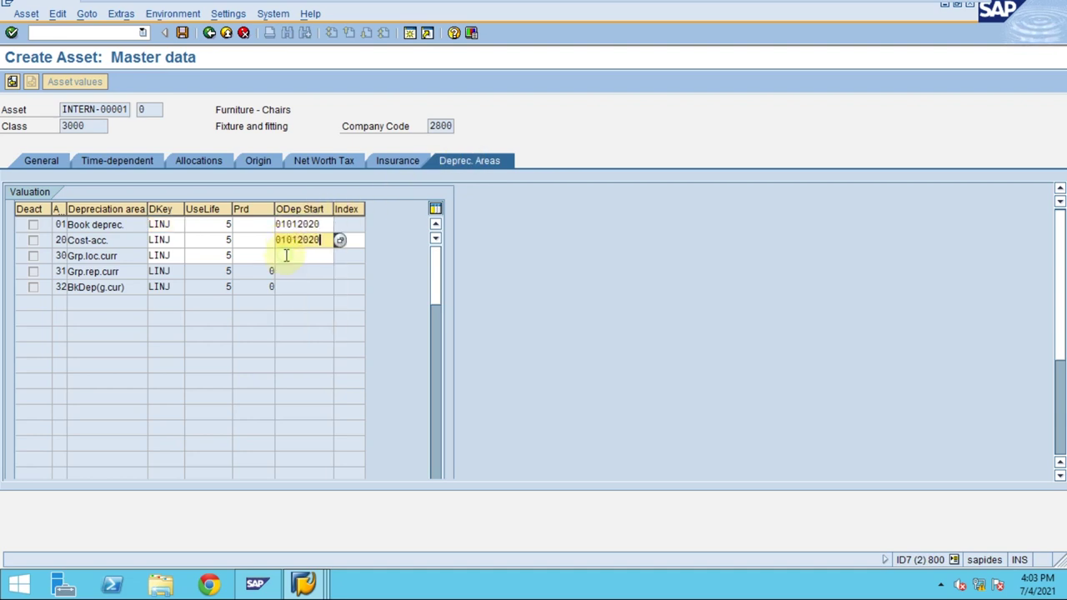
{"action": "left_click", "coordinate": [286, 255]}
{"action": "left_click", "coordinate": [291, 271]}
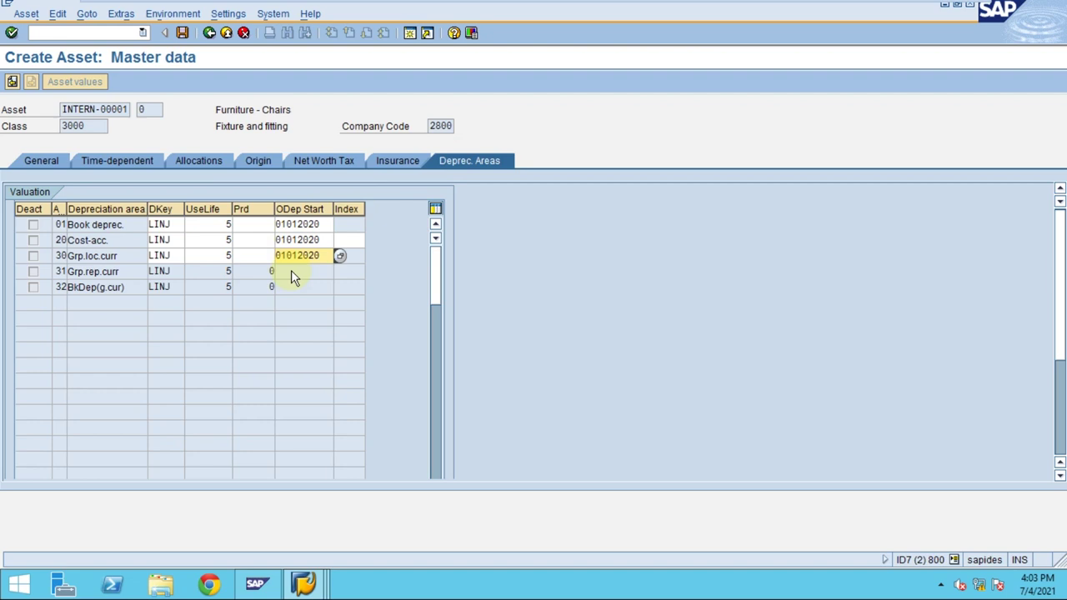
{"action": "key", "text": "Return"}
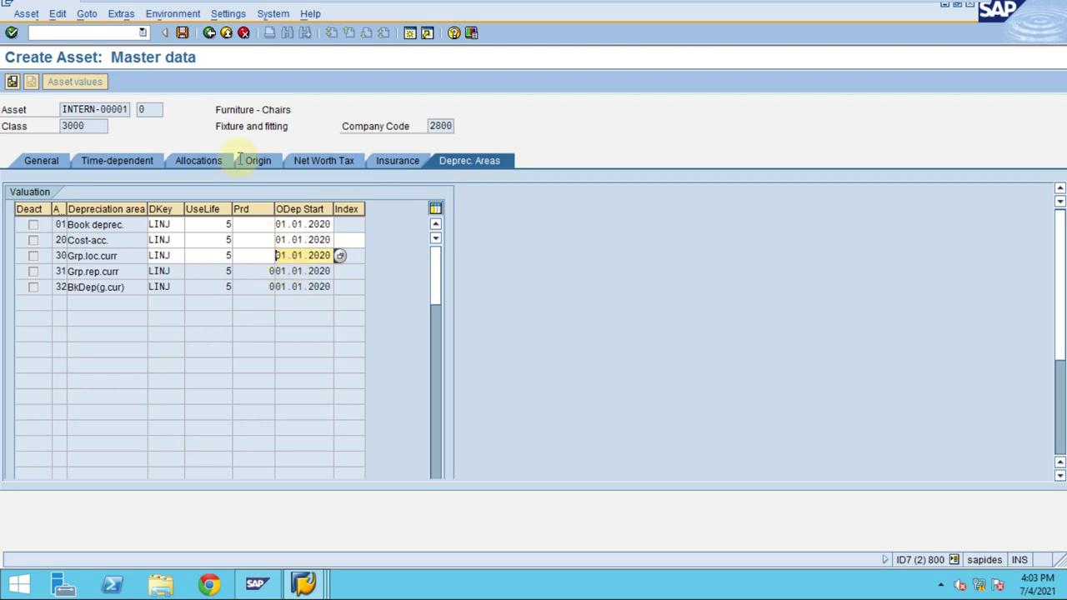
Save the asset master data and create all three similar assets as identical records, without maintaining individual entries.
{"action": "left_click", "coordinate": [181, 34]}
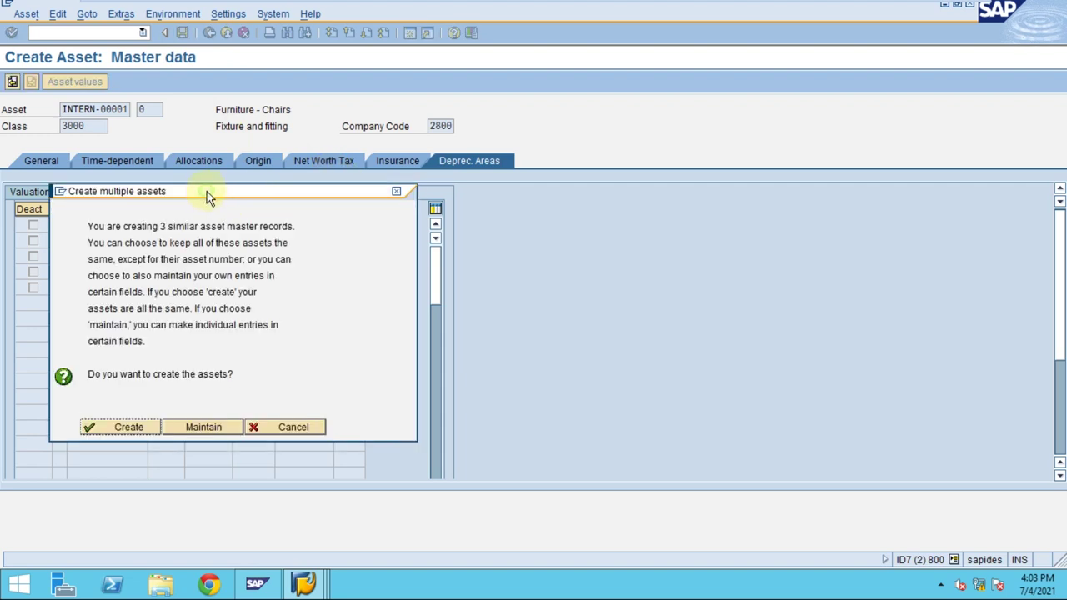
{"action": "left_click_drag", "start_coordinate": [423, 173], "coordinate": [687, 82]}
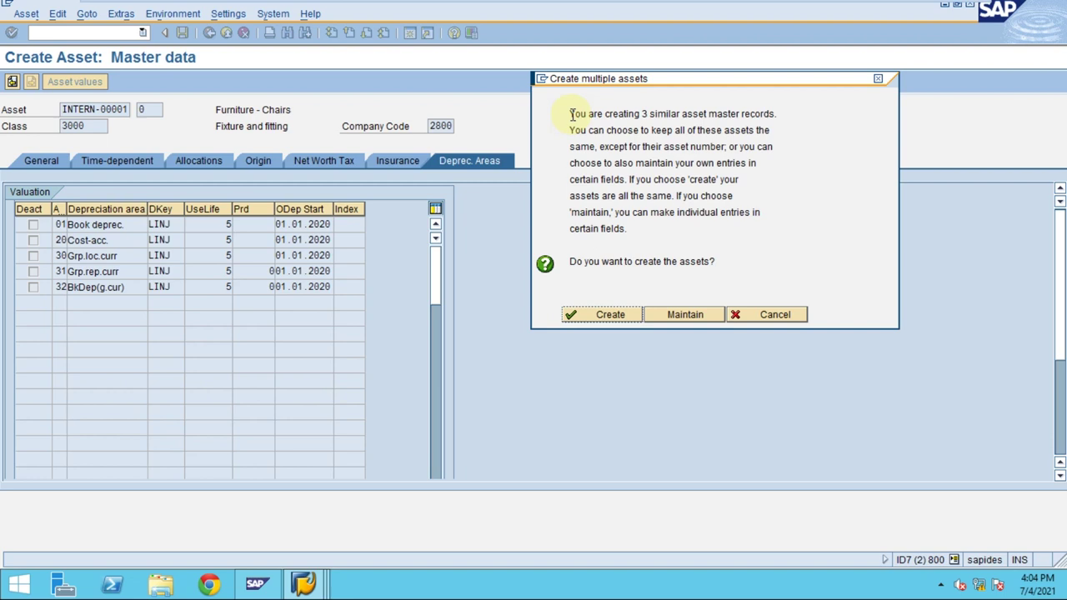
{"action": "left_click_drag", "start_coordinate": [570, 113], "coordinate": [775, 114]}
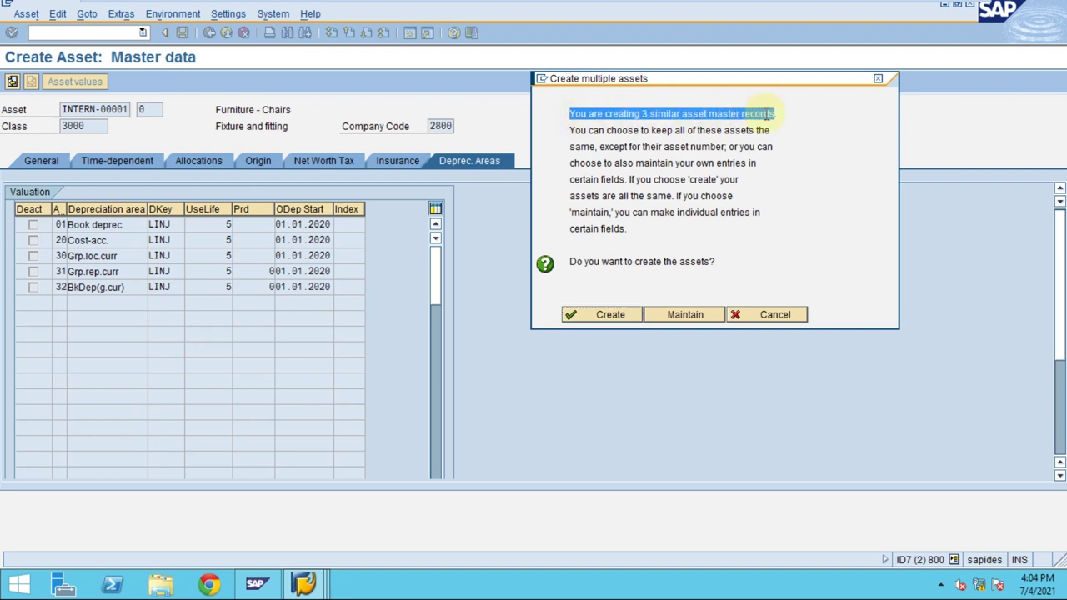
{"action": "left_click_drag", "start_coordinate": [570, 130], "coordinate": [755, 131]}
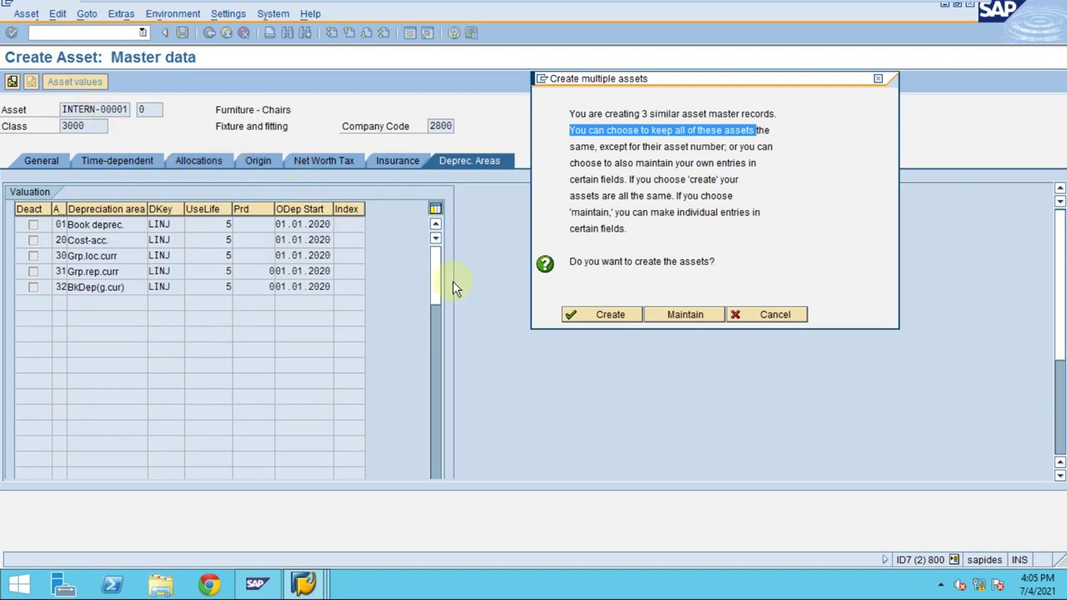
{"action": "left_click", "coordinate": [600, 317]}
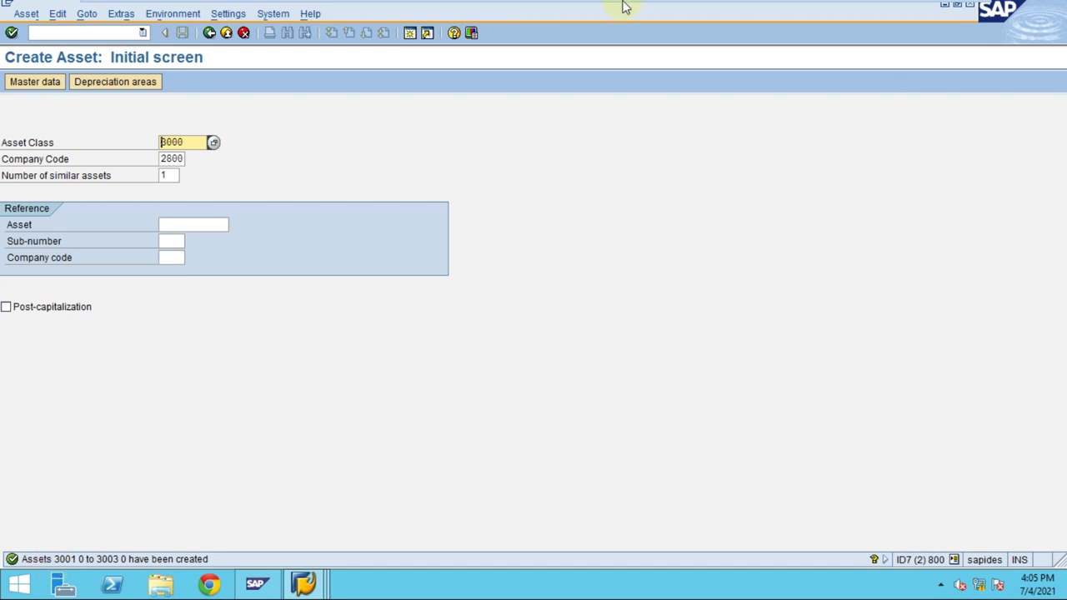
{"action": "mouse_move", "coordinate": [626, 7]}
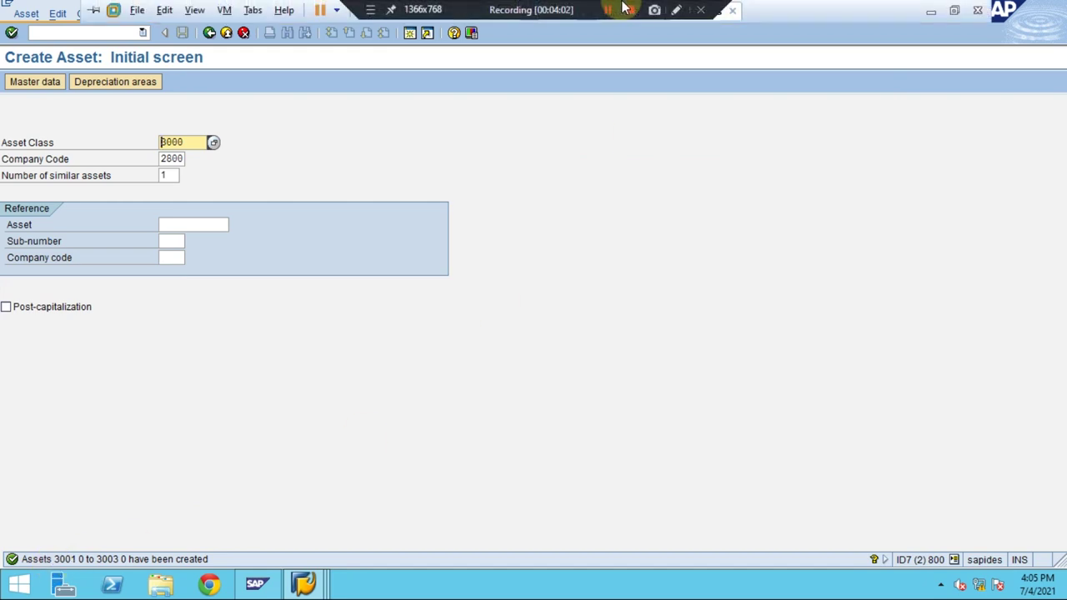
{"action": "left_click", "coordinate": [676, 10]}
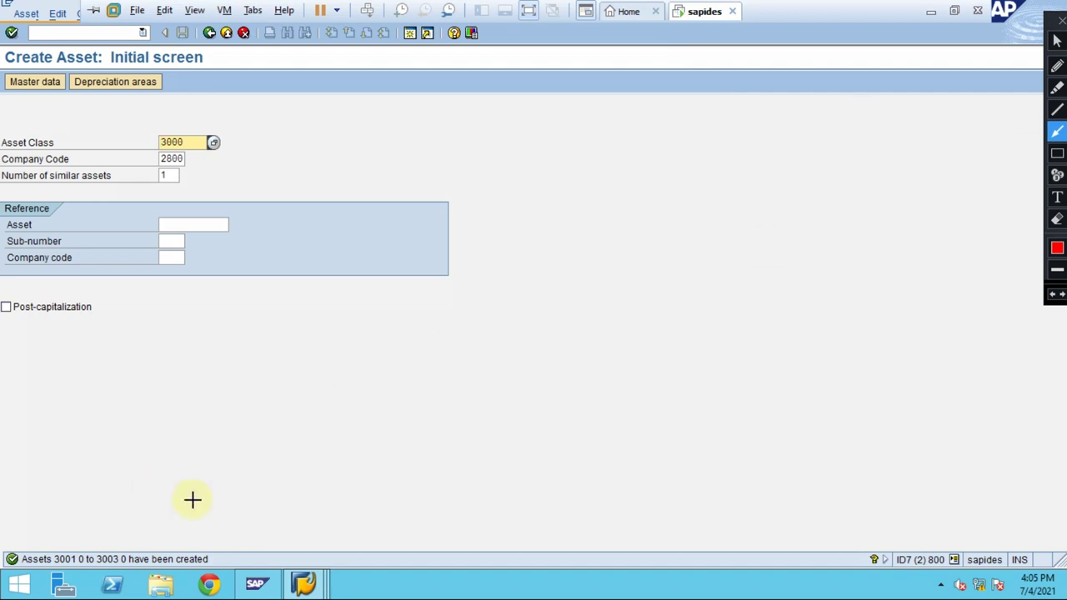
{"action": "left_click", "coordinate": [1057, 153]}
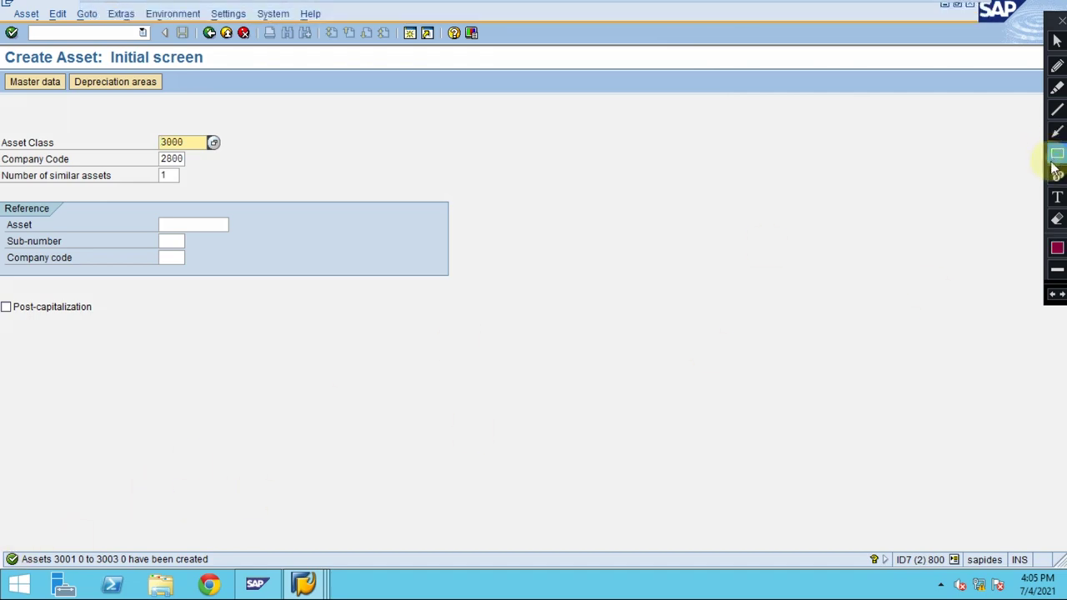
{"action": "mouse_move", "coordinate": [1, 548]}
{"action": "left_mouse_down"}
{"action": "mouse_move", "coordinate": [68, 567]}
{"action": "mouse_move", "coordinate": [216, 570]}
{"action": "left_mouse_up"}
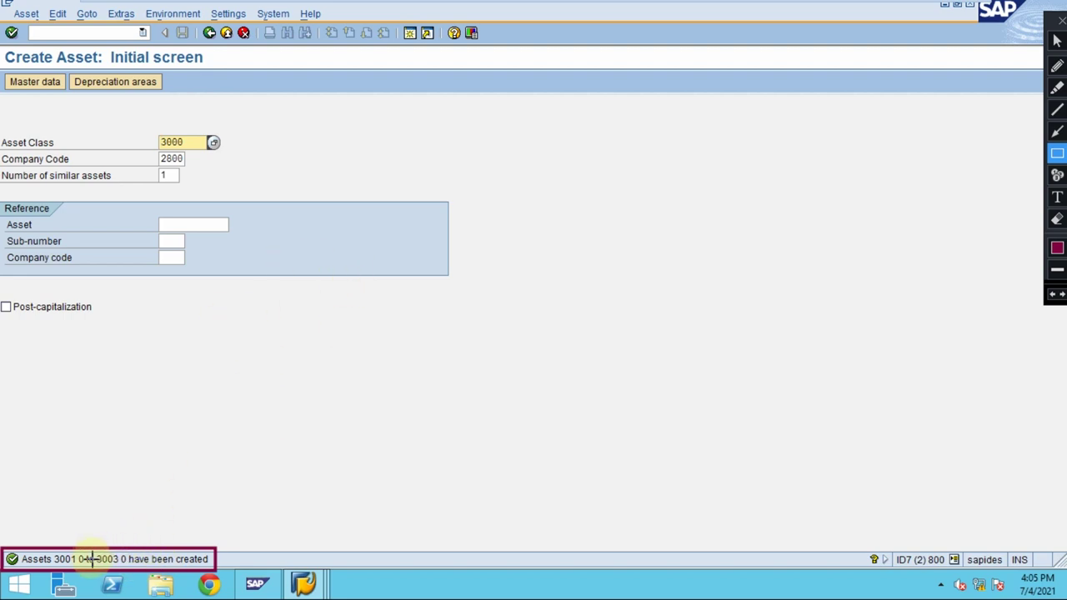
{"action": "left_click", "coordinate": [1058, 131]}
{"action": "left_click_drag", "start_coordinate": [215, 484], "coordinate": [98, 540]}
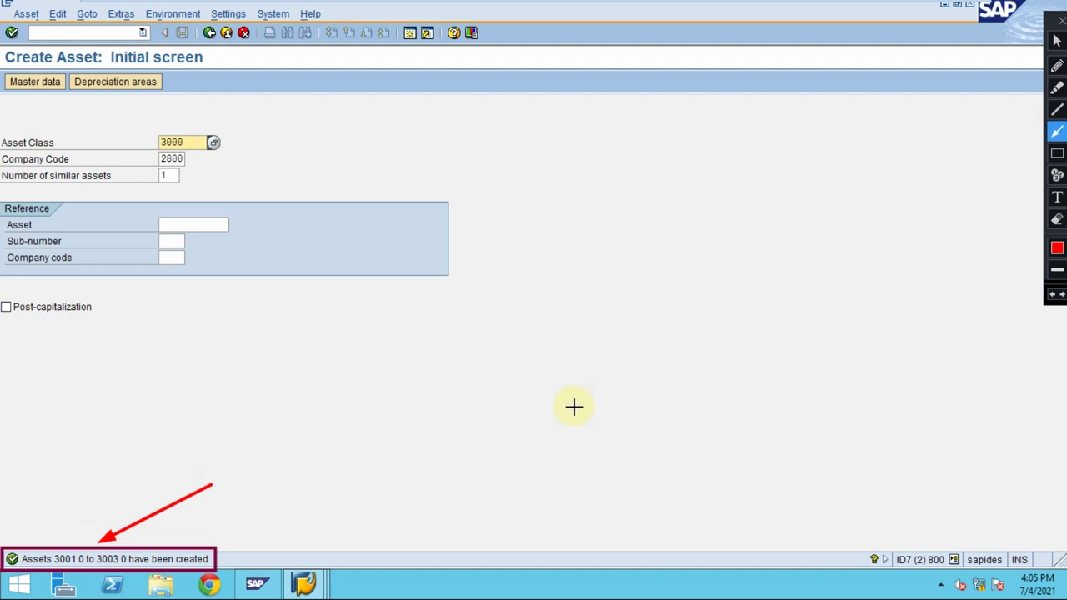
{"action": "key", "text": "Escape"}
{"action": "mouse_move", "coordinate": [378, 7]}
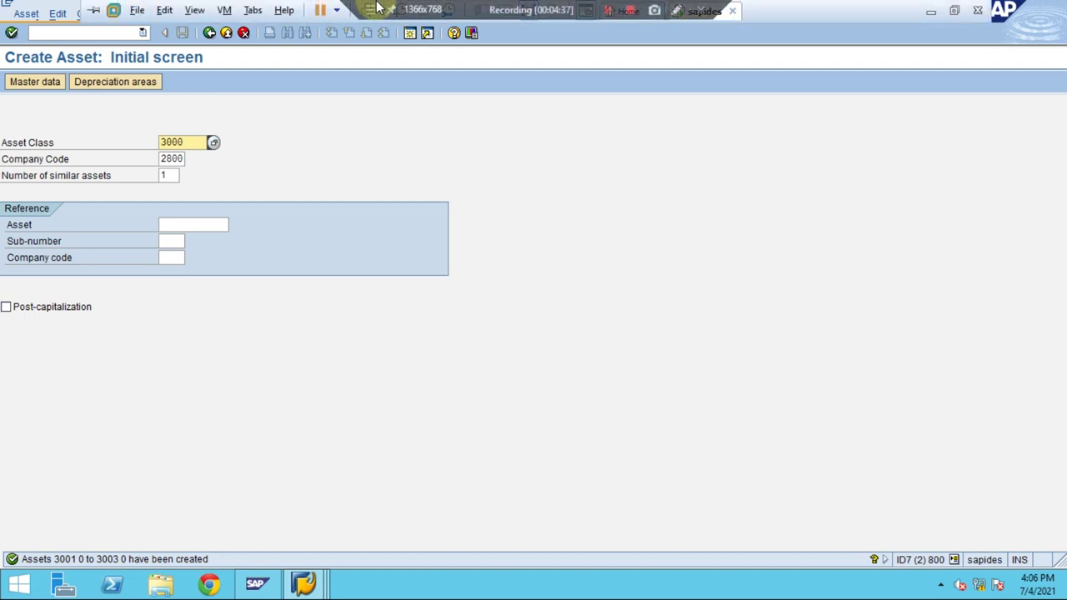
Exit asset creation and start transaction AS03 to display assets.
{"action": "left_click", "coordinate": [226, 34]}
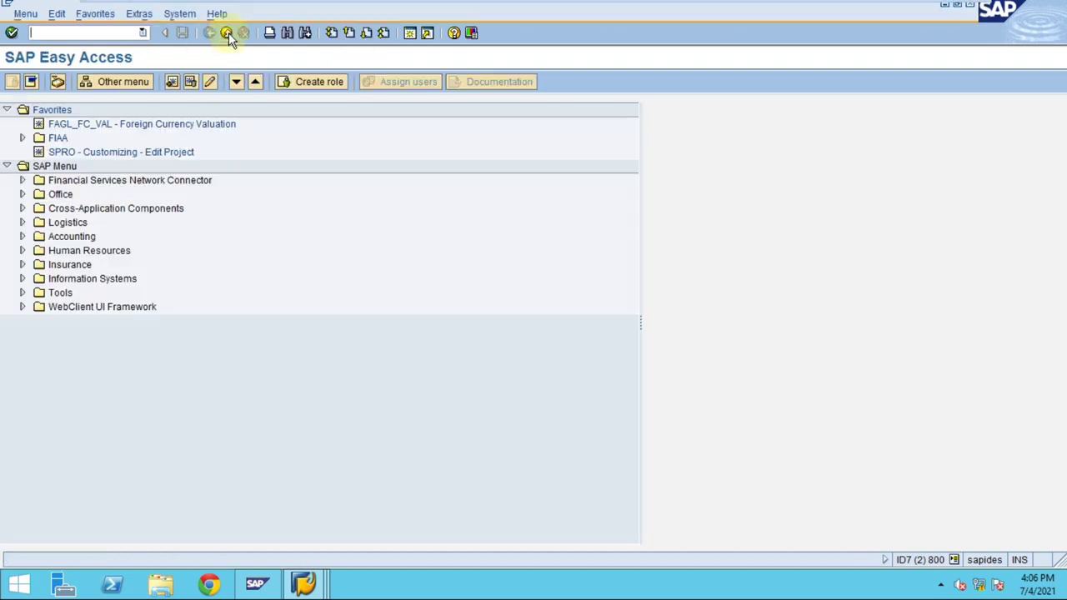
{"action": "left_click", "coordinate": [144, 33]}
{"action": "left_click", "coordinate": [114, 45]}
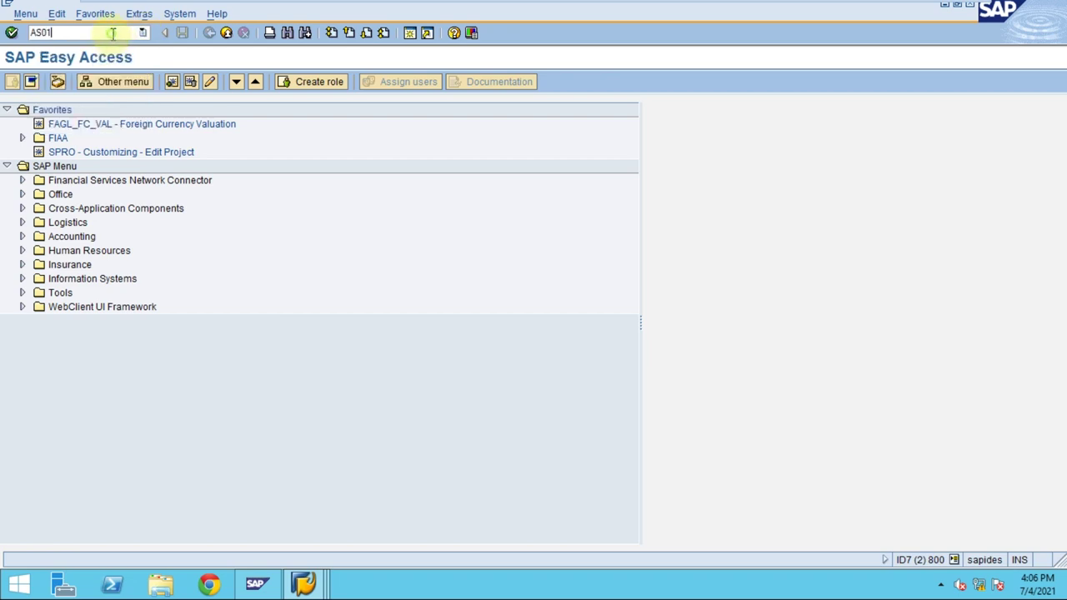
{"action": "type", "text": "3"}
{"action": "key", "text": "Return"}
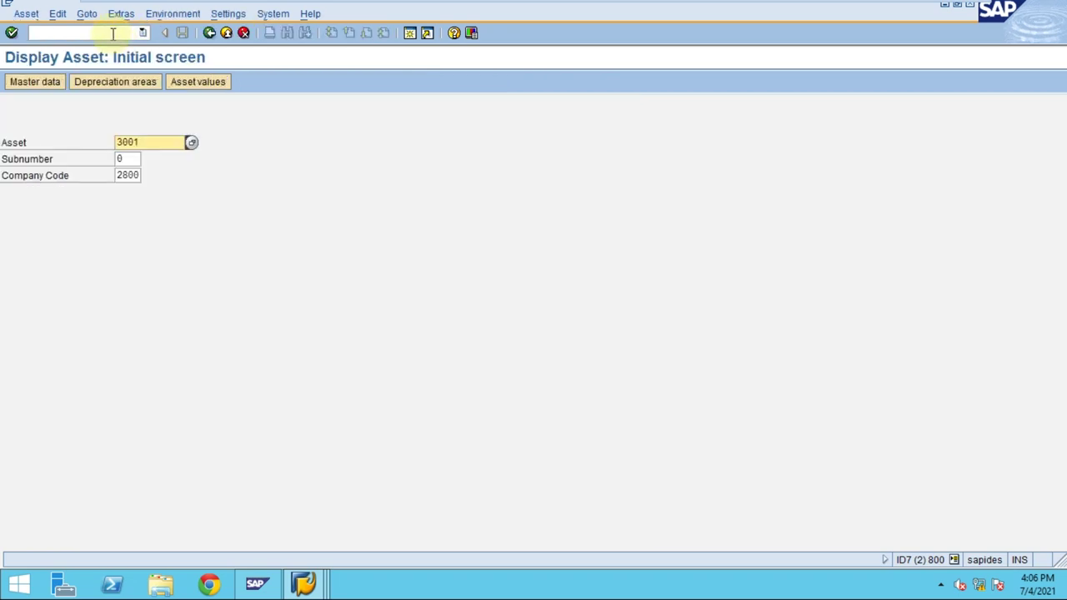
Search for all main asset numbers in company code 2800 from the Asset field, without restricting the class or description.
{"action": "left_click", "coordinate": [192, 145]}
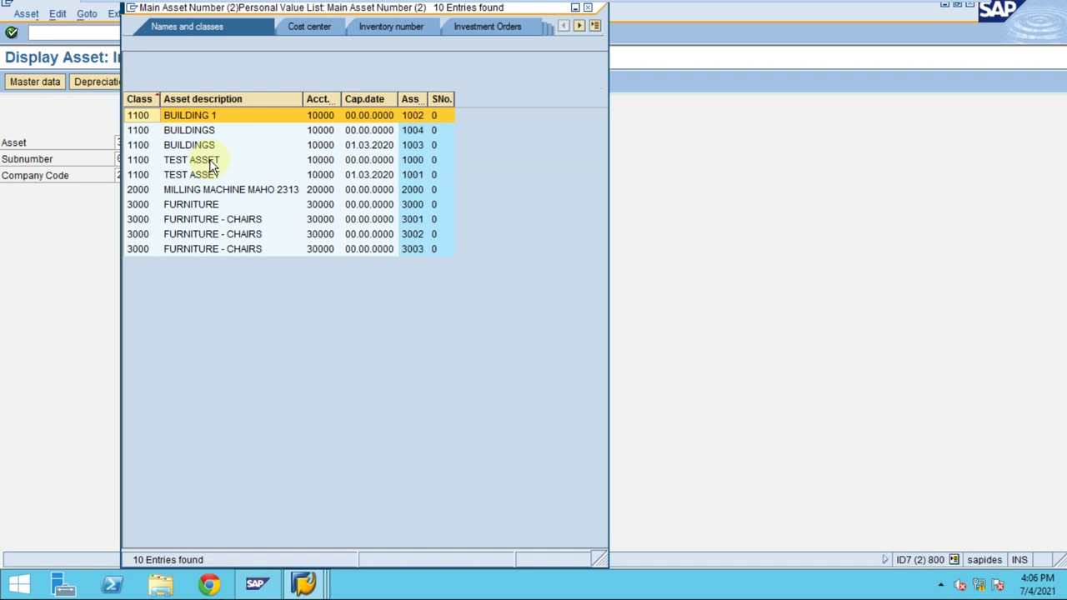
{"action": "left_click", "coordinate": [235, 62]}
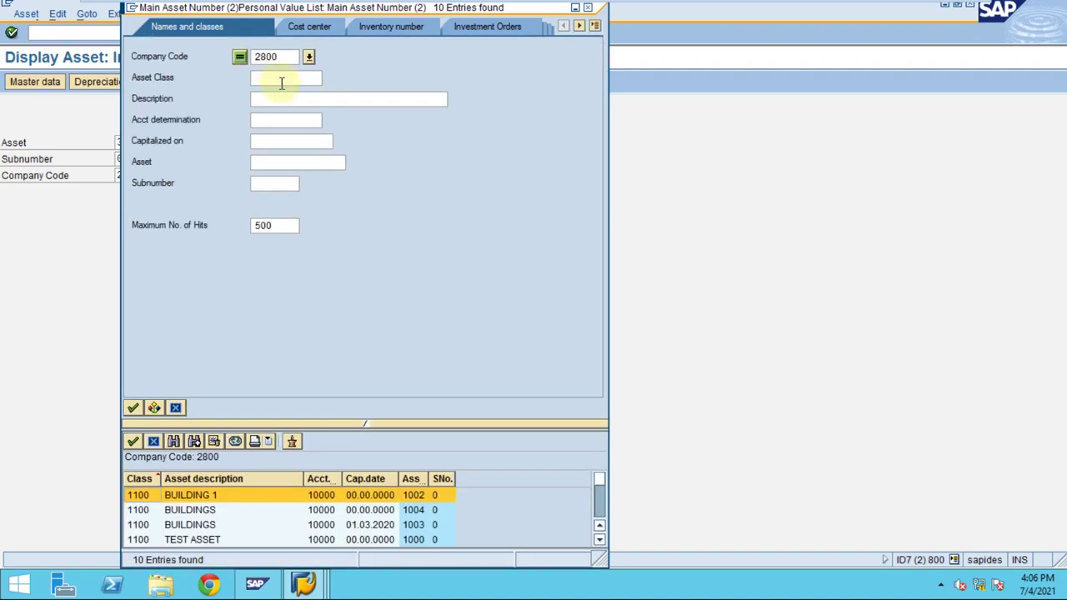
{"action": "key", "text": "Return"}
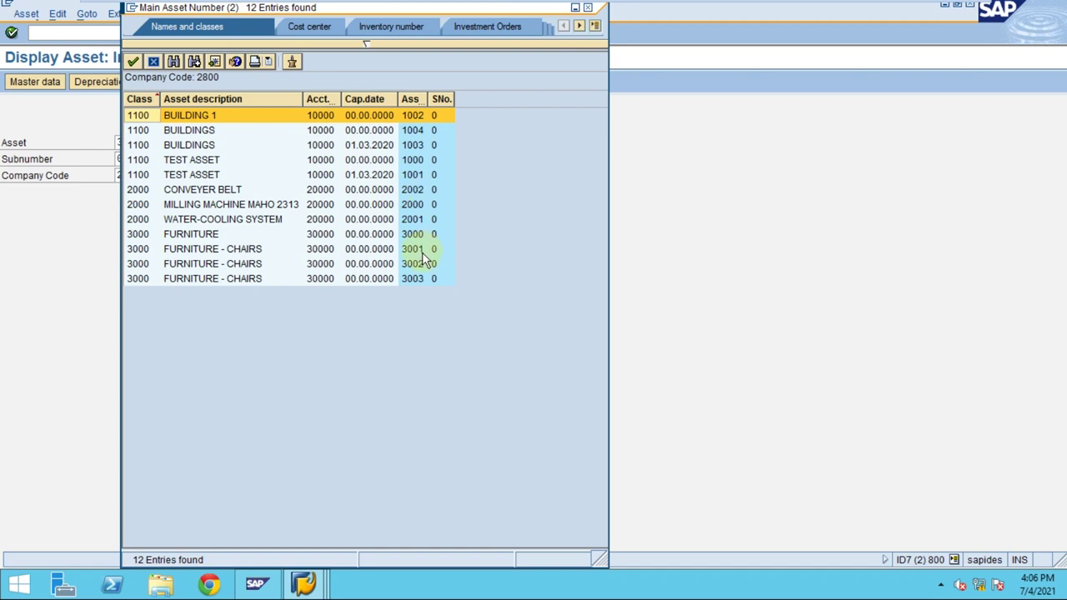
Widen the Asset column in the search results and examine the three "FURNITURE - CHAIRS" entries of class 3000.
{"action": "left_click", "coordinate": [422, 252]}
{"action": "left_click_drag", "start_coordinate": [429, 99], "coordinate": [447, 100]}
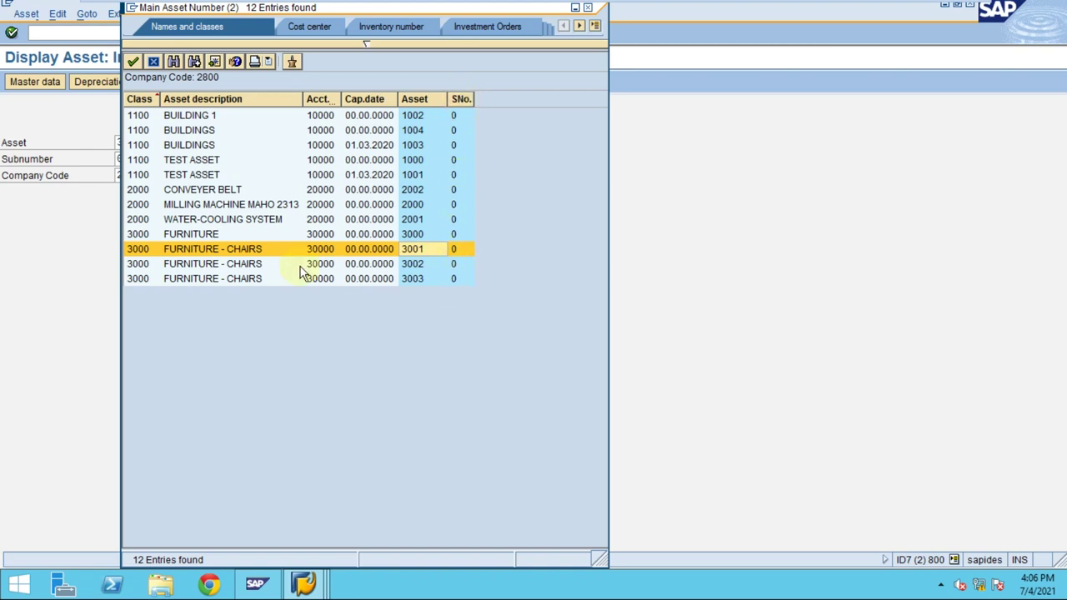
{"action": "left_click", "coordinate": [272, 265]}
{"action": "left_click", "coordinate": [272, 280]}
{"action": "left_click", "coordinate": [272, 248]}
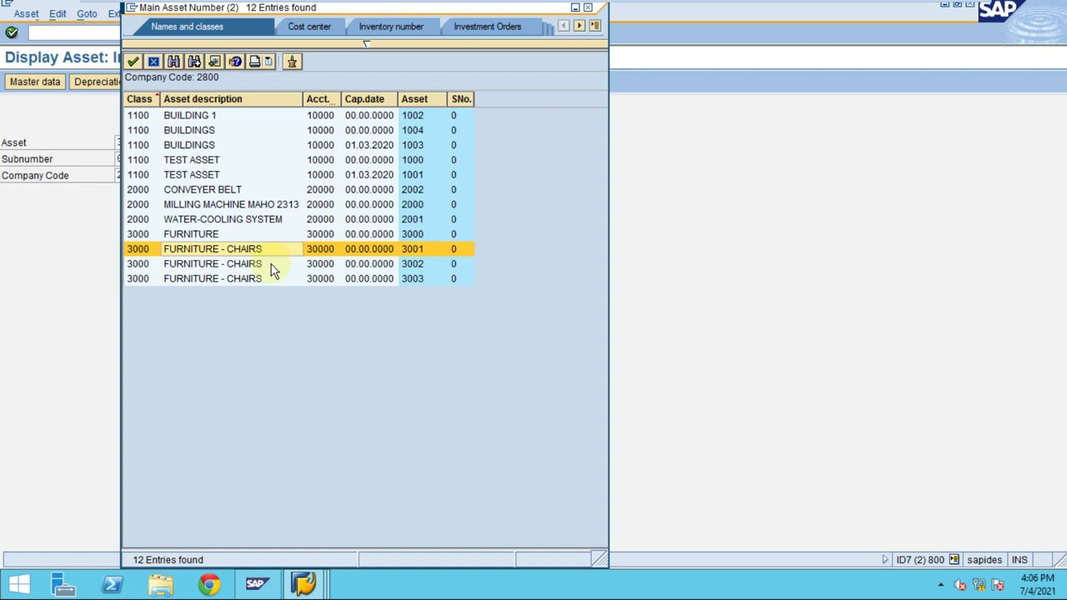
{"action": "left_click", "coordinate": [272, 263]}
{"action": "left_click", "coordinate": [271, 279]}
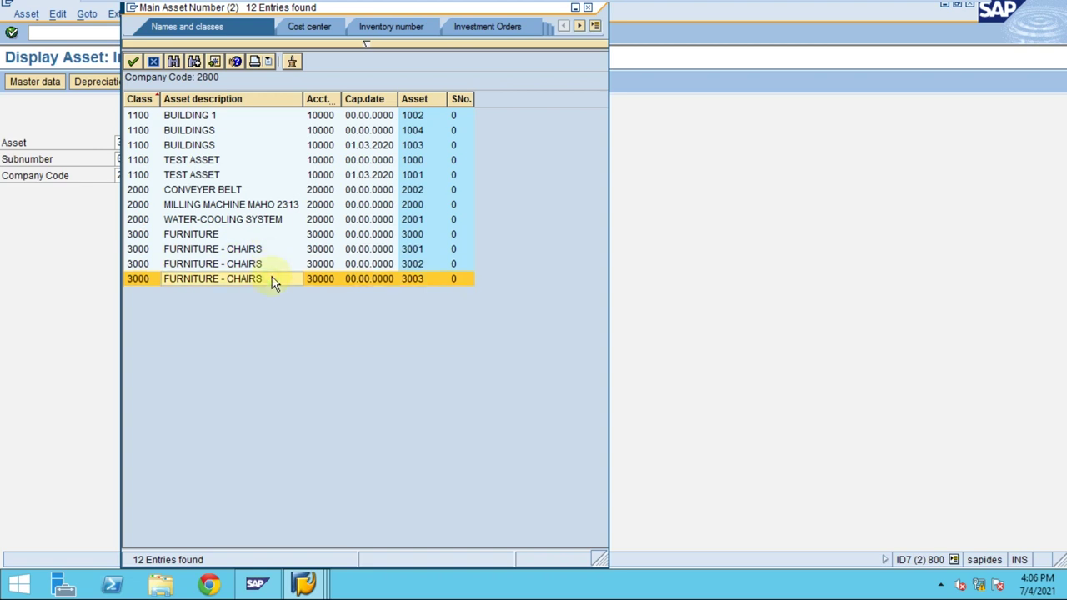
{"action": "left_click", "coordinate": [243, 249]}
{"action": "left_click", "coordinate": [245, 263]}
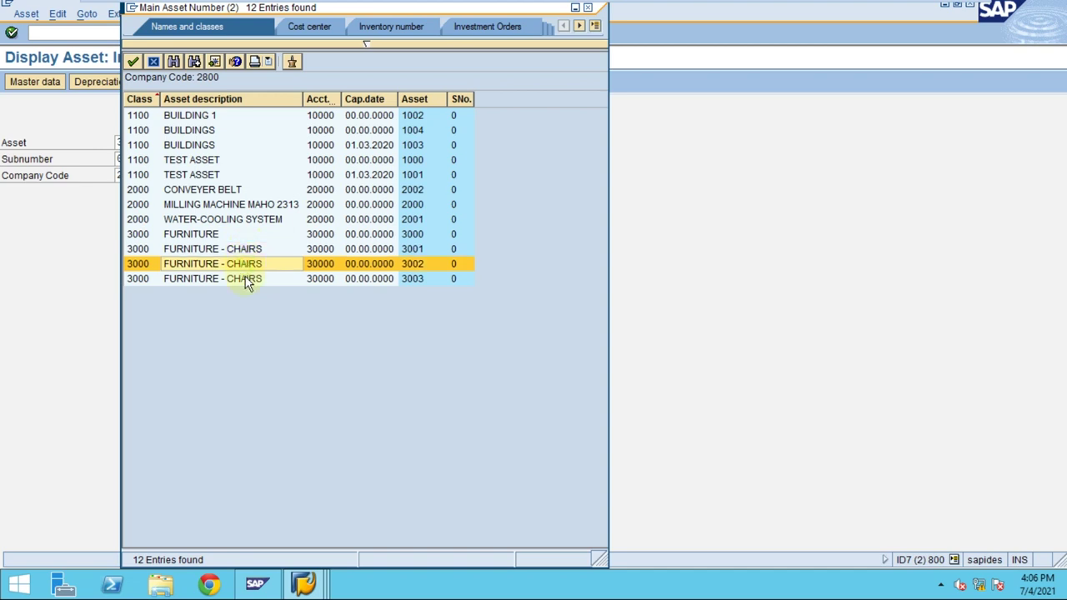
{"action": "left_click", "coordinate": [253, 279]}
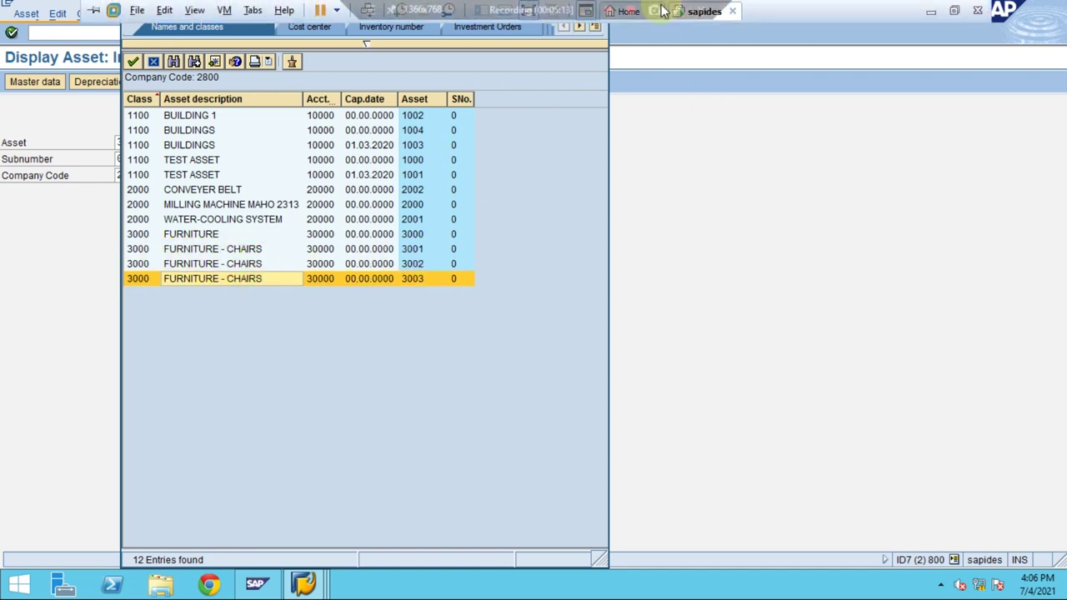
{"action": "left_click", "coordinate": [678, 11]}
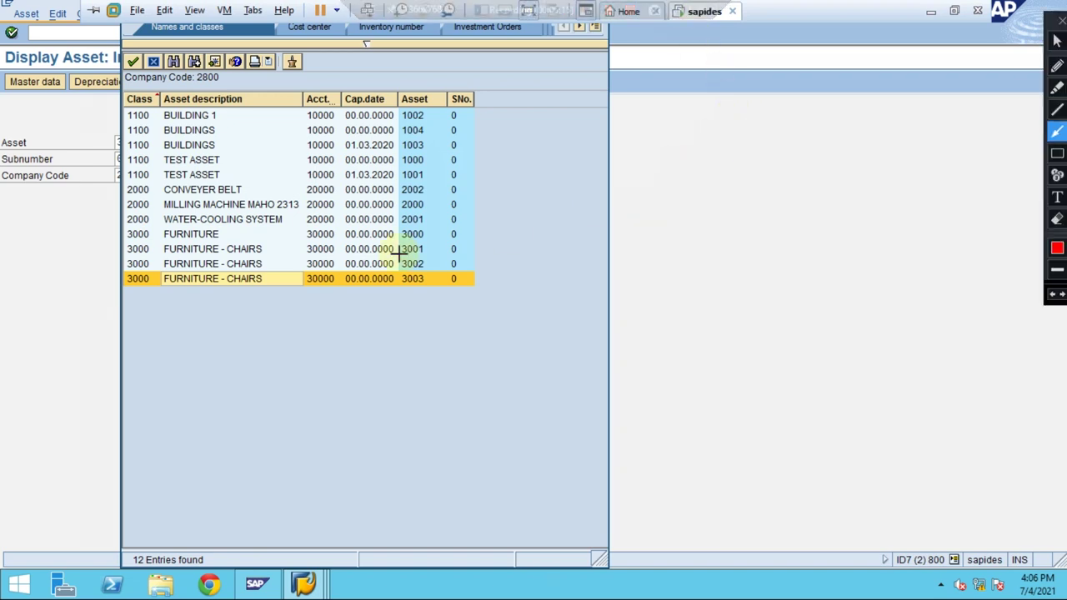
{"action": "left_click", "coordinate": [1057, 154]}
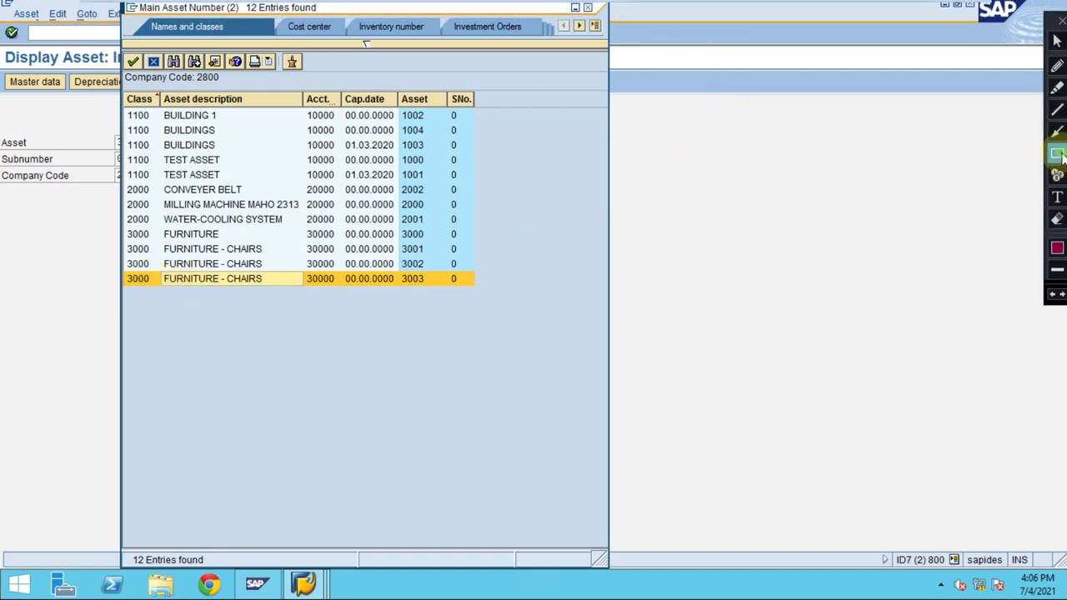
{"action": "mouse_move", "coordinate": [155, 241]}
{"action": "left_mouse_down"}
{"action": "mouse_move", "coordinate": [267, 264]}
{"action": "mouse_move", "coordinate": [276, 290]}
{"action": "left_mouse_up"}
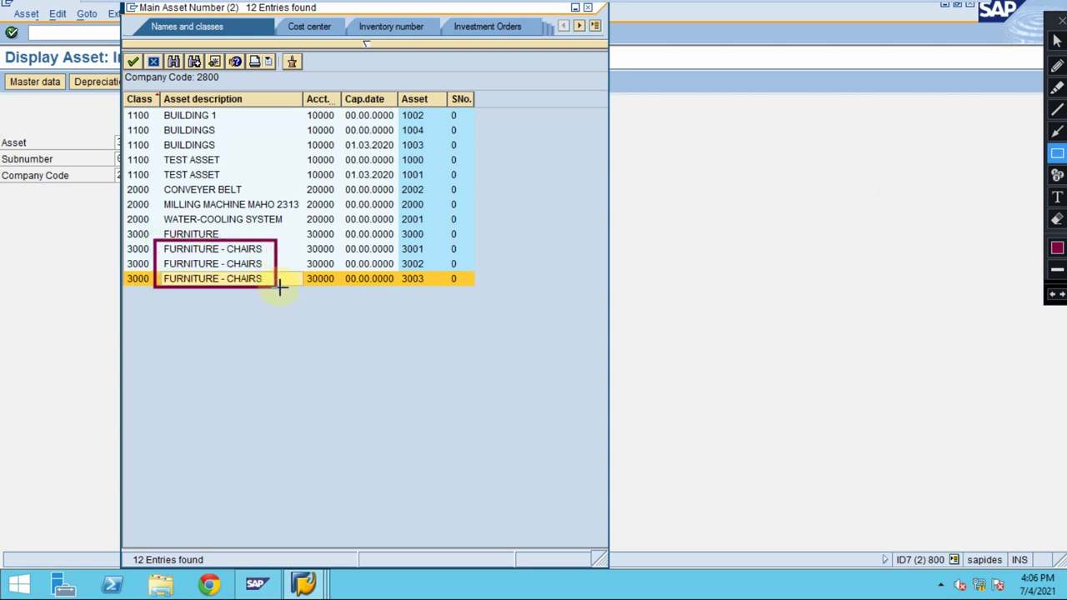
{"action": "left_click_drag", "start_coordinate": [394, 241], "coordinate": [433, 288]}
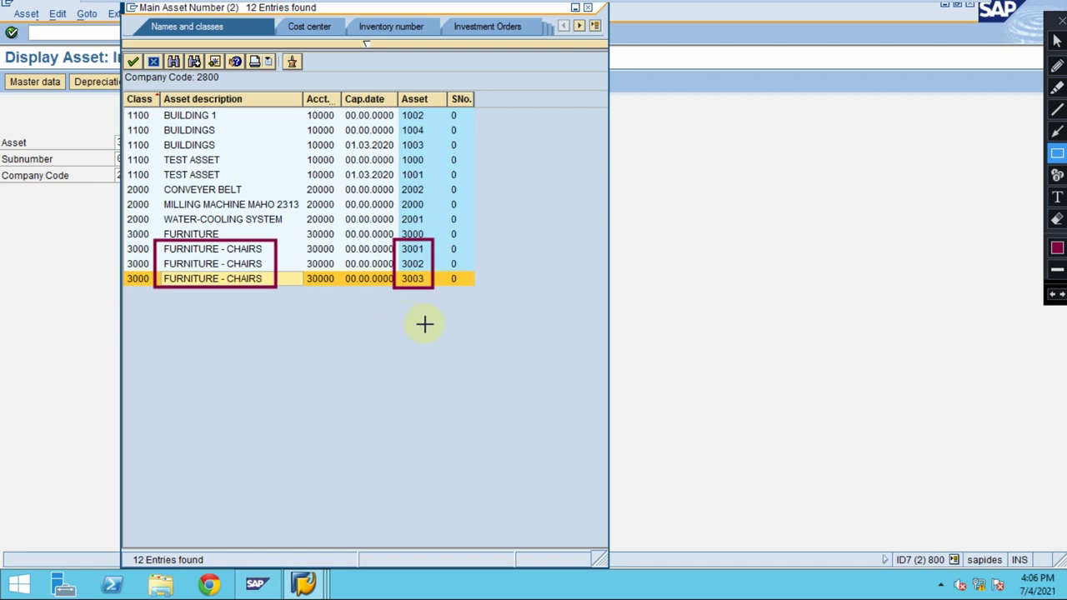
{"action": "left_click", "coordinate": [1057, 131]}
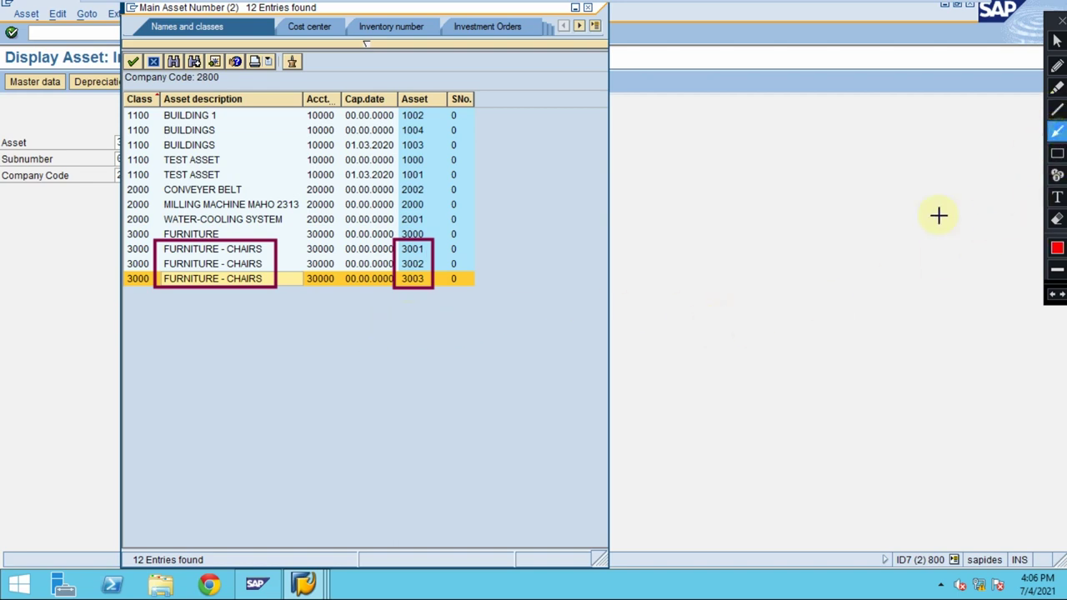
{"action": "left_click_drag", "start_coordinate": [626, 268], "coordinate": [458, 265]}
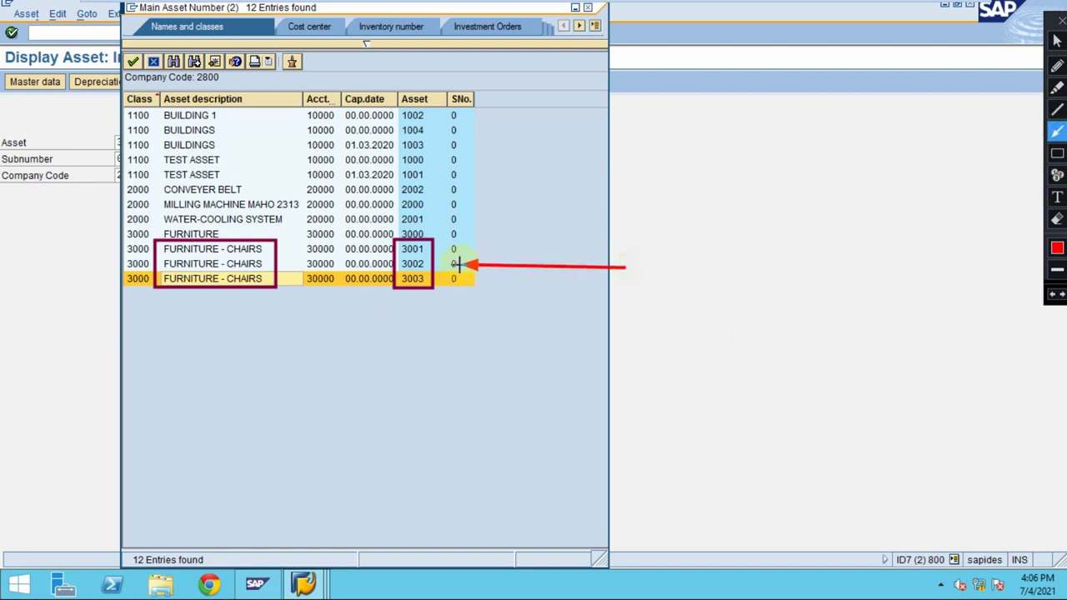
{"action": "left_click_drag", "start_coordinate": [198, 388], "coordinate": [198, 293]}
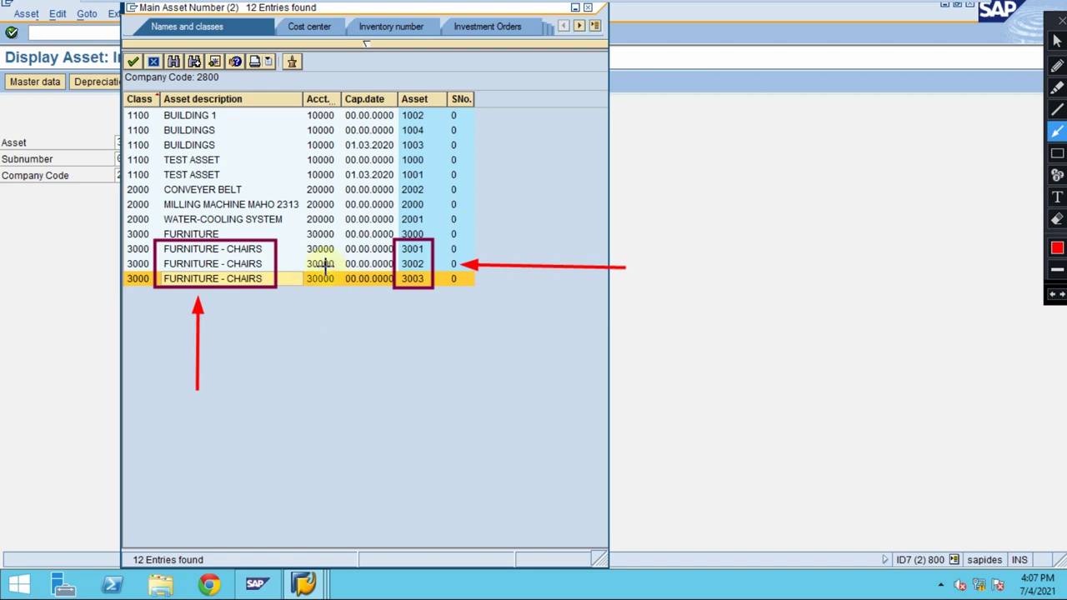
{"action": "key", "text": "Escape"}
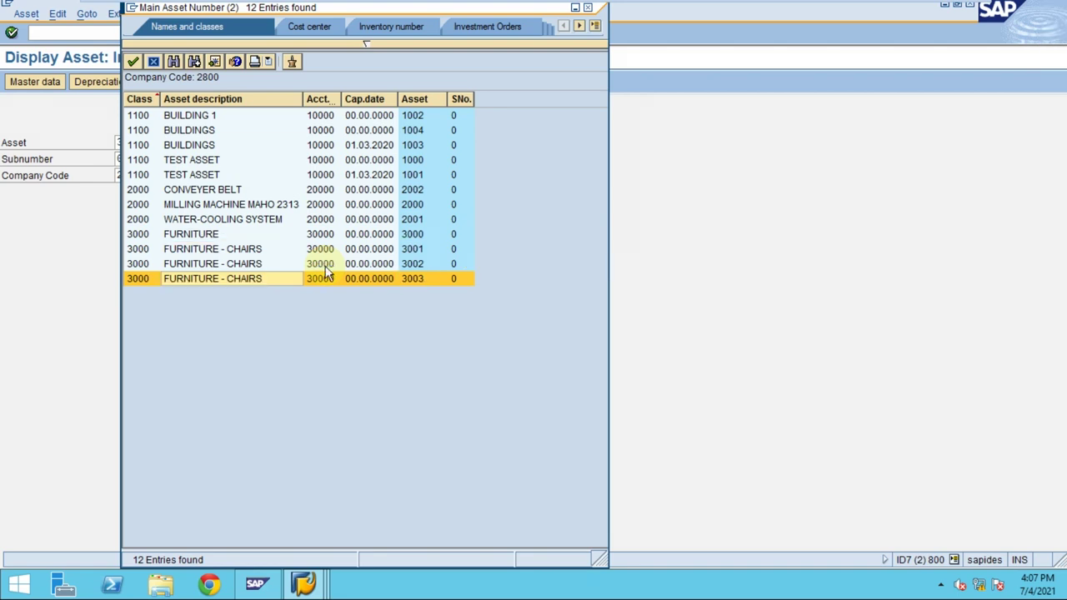
Close the asset number list and exit the asset display to SAP Easy Access.
{"action": "double_click", "coordinate": [326, 274]}
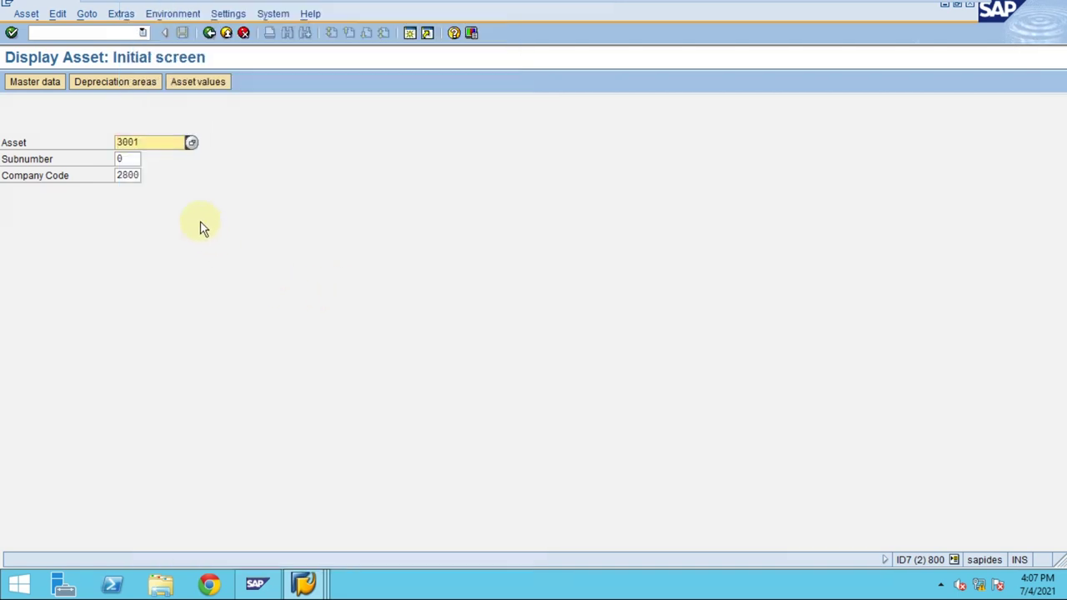
{"action": "left_click", "coordinate": [228, 33]}
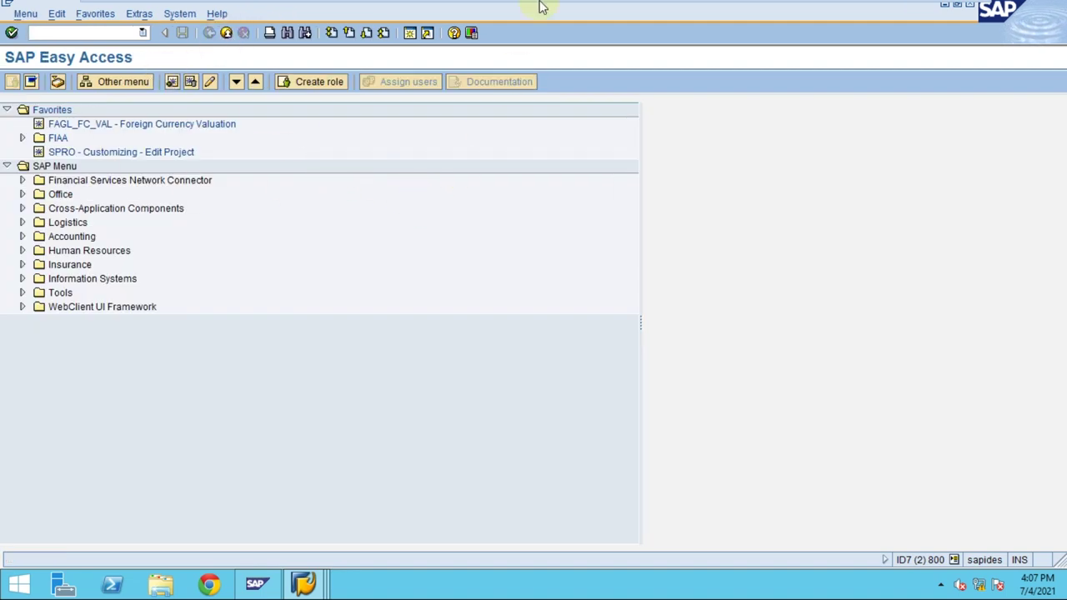
{"action": "mouse_move", "coordinate": [542, 5]}
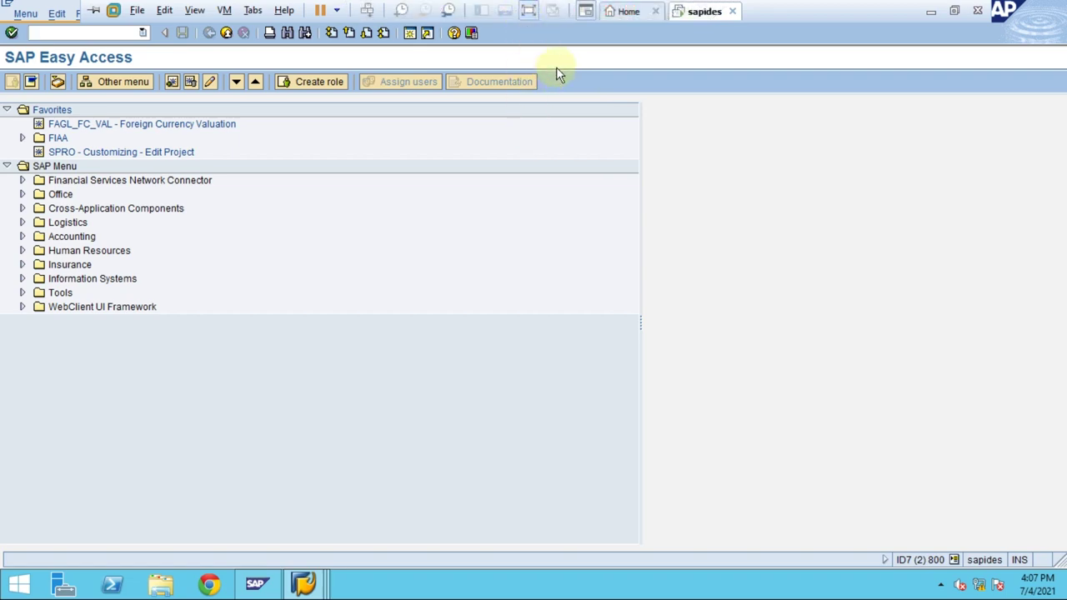